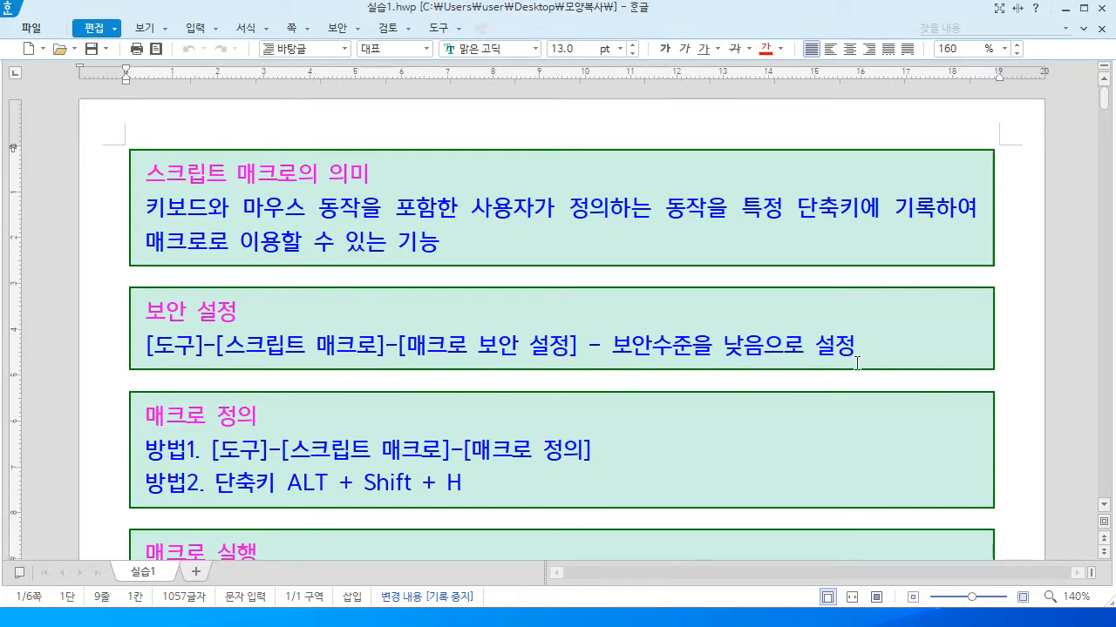
Open the 도구 (Tools) menu in 실습1.hwp
click(458, 28)
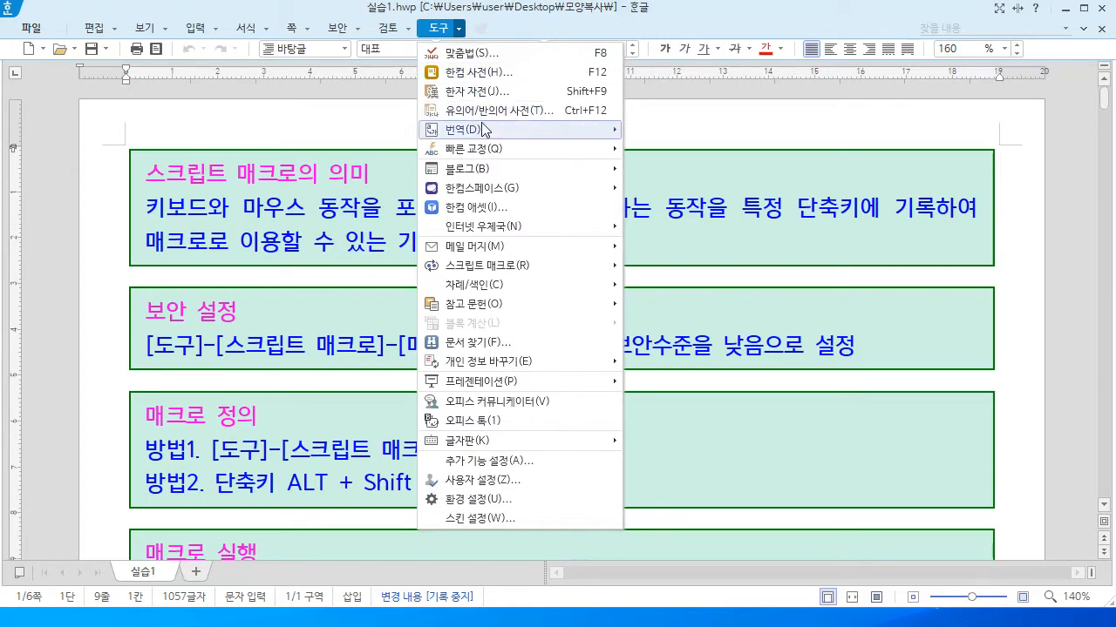
Set script macro security to 낮음 (low), then scroll down to the 매크로 정의하기 heading
mouse_move(489, 266)
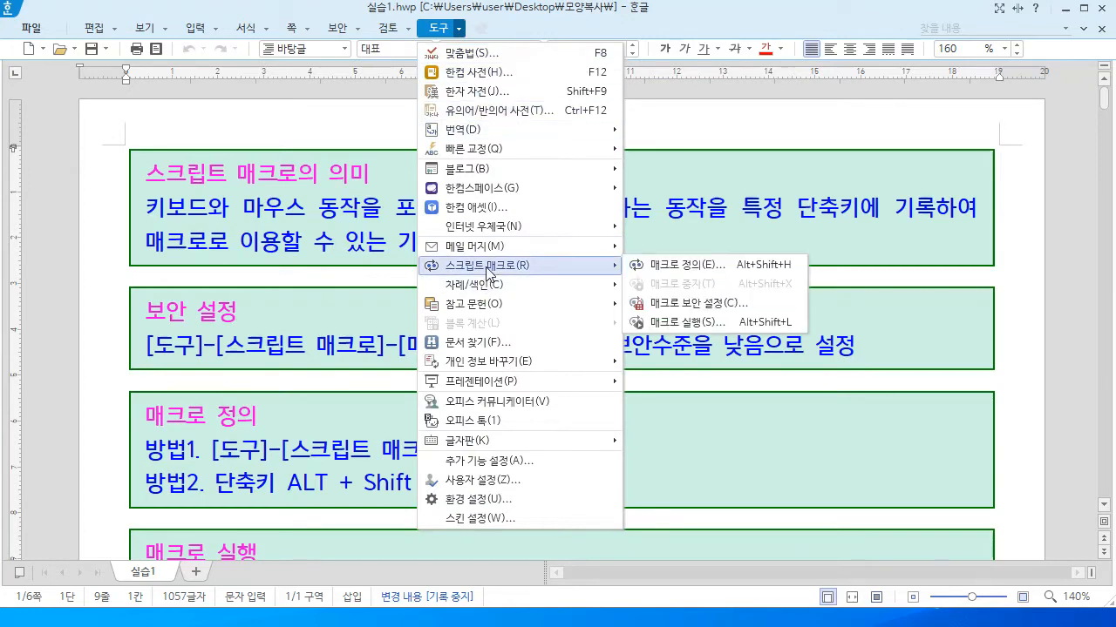
click(701, 305)
click(367, 383)
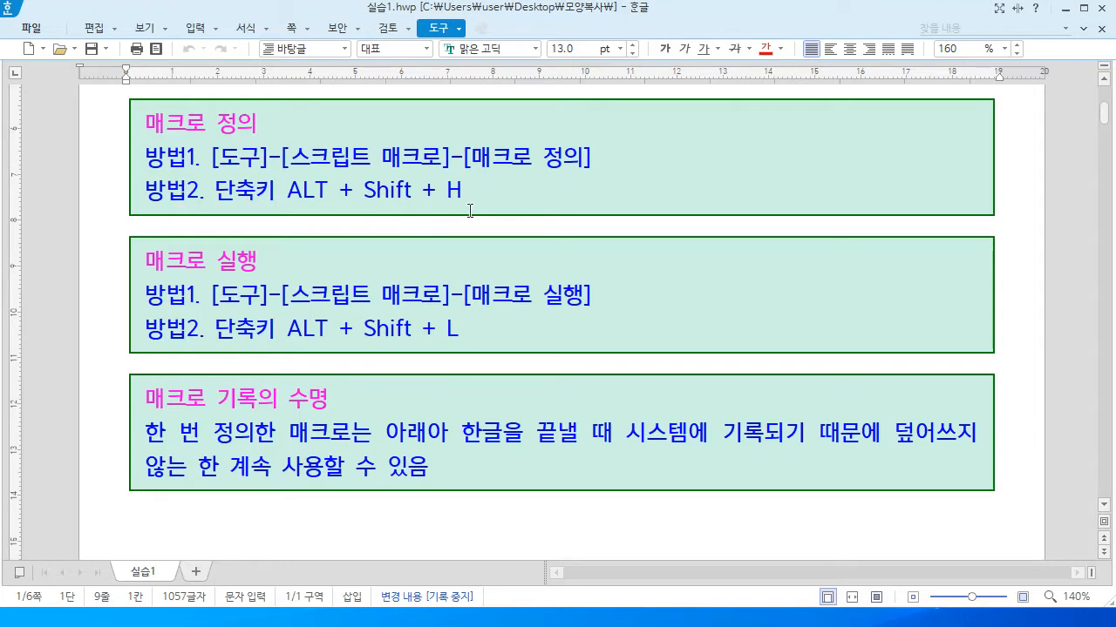
scroll(134, 181, down, 5)
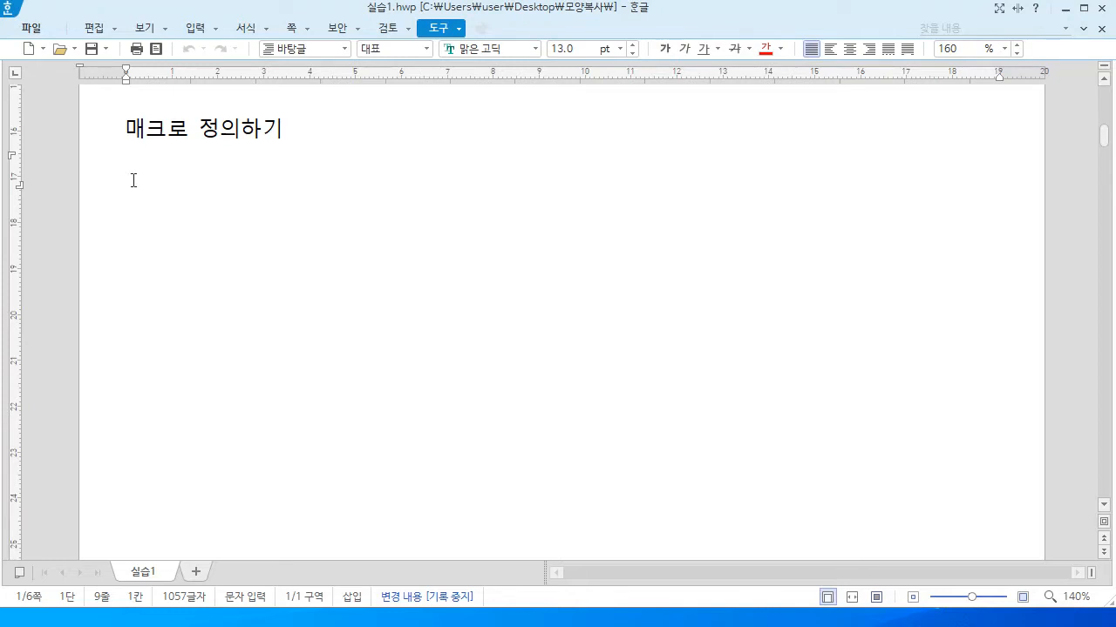
Open the 매크로 정의 list through 도구 > 스크립트 매크로 after cancelling the Alt+Shift+H attempt
key(alt+shift+h)
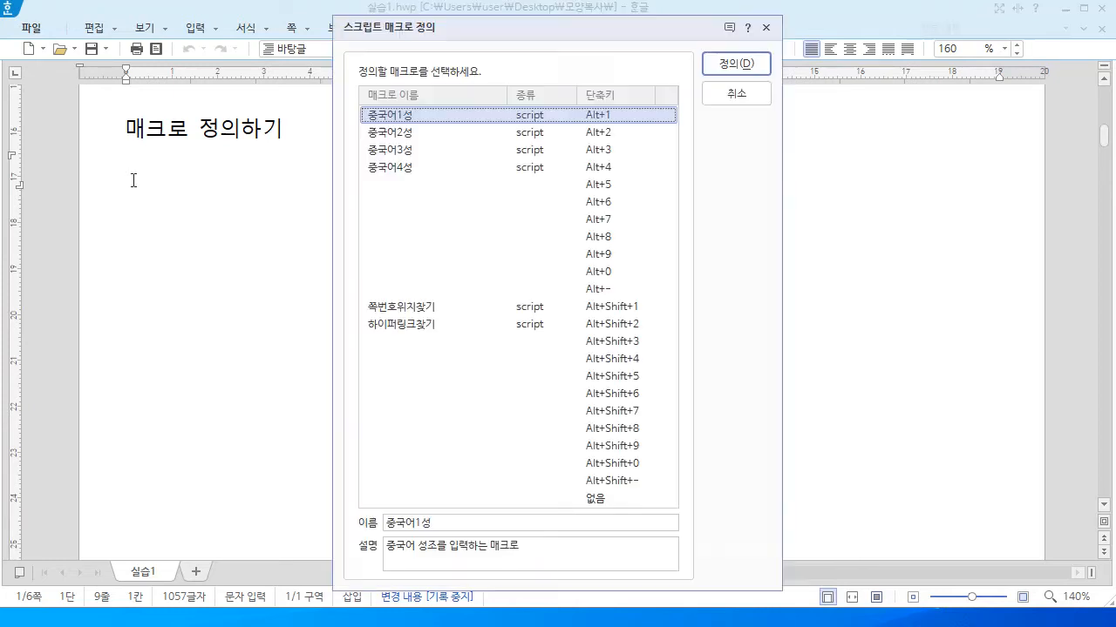
click(735, 94)
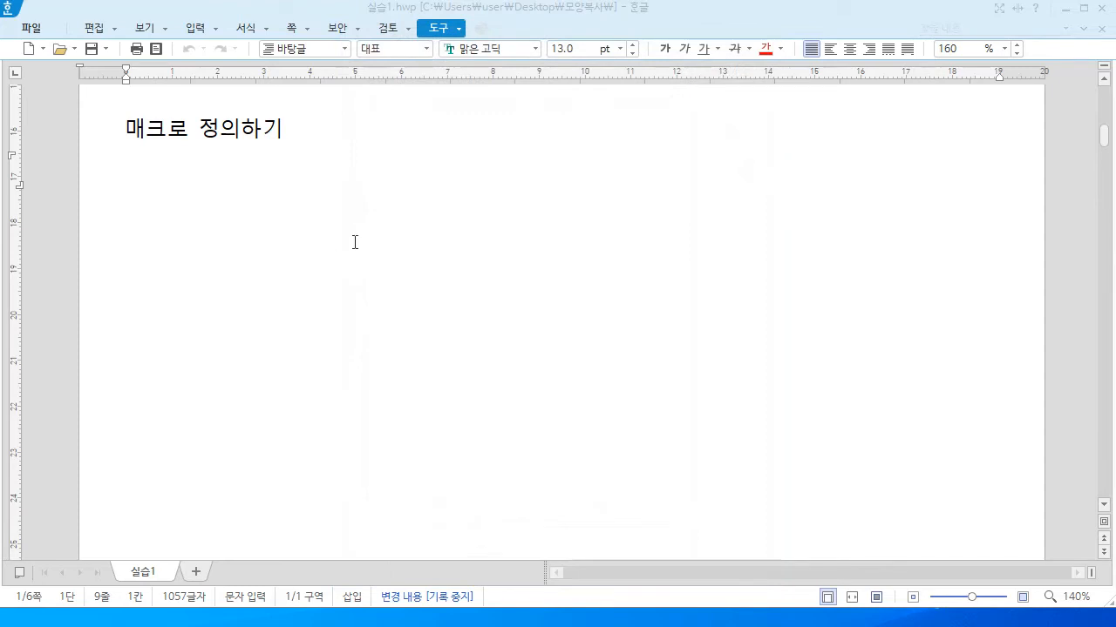
click(459, 29)
mouse_move(497, 267)
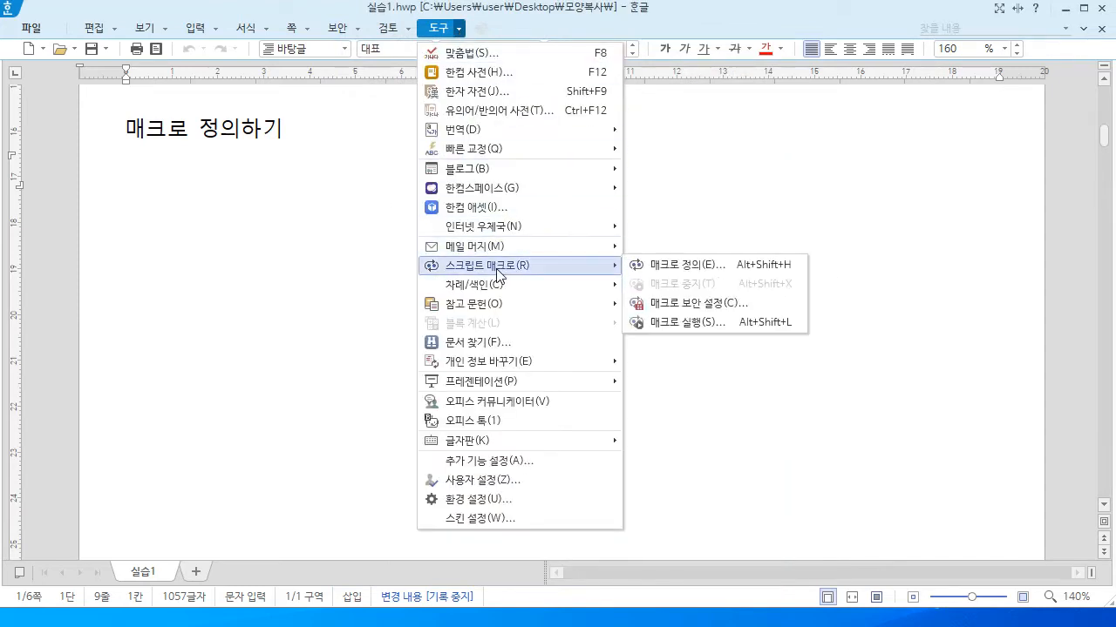
click(679, 265)
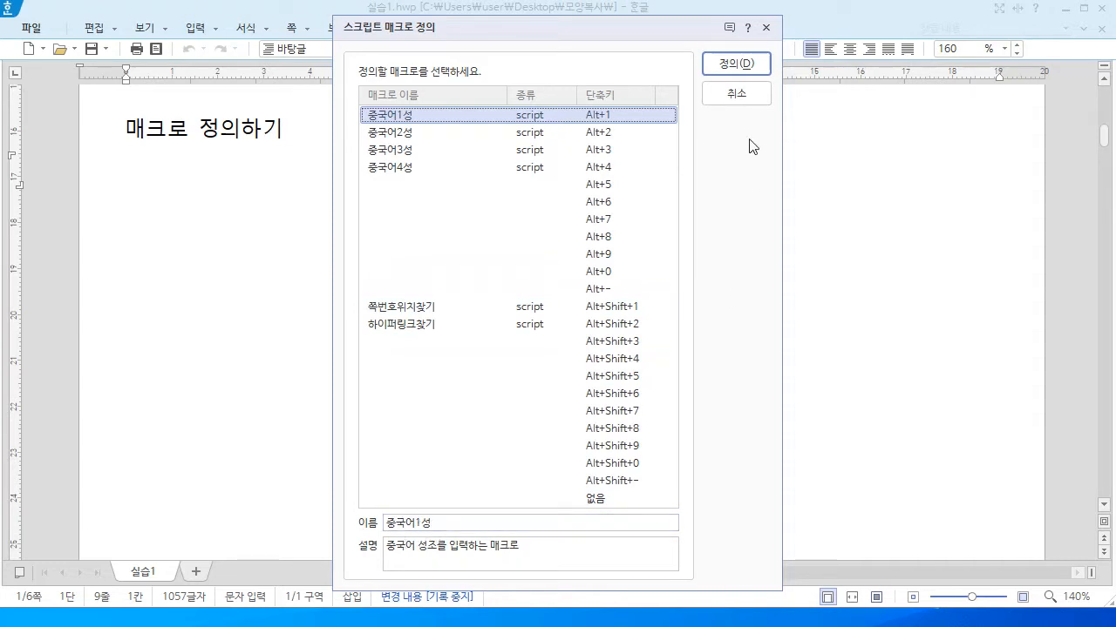
Record a first-slot macro that types '우리나라 대한민국' followed by two line breaks
click(737, 65)
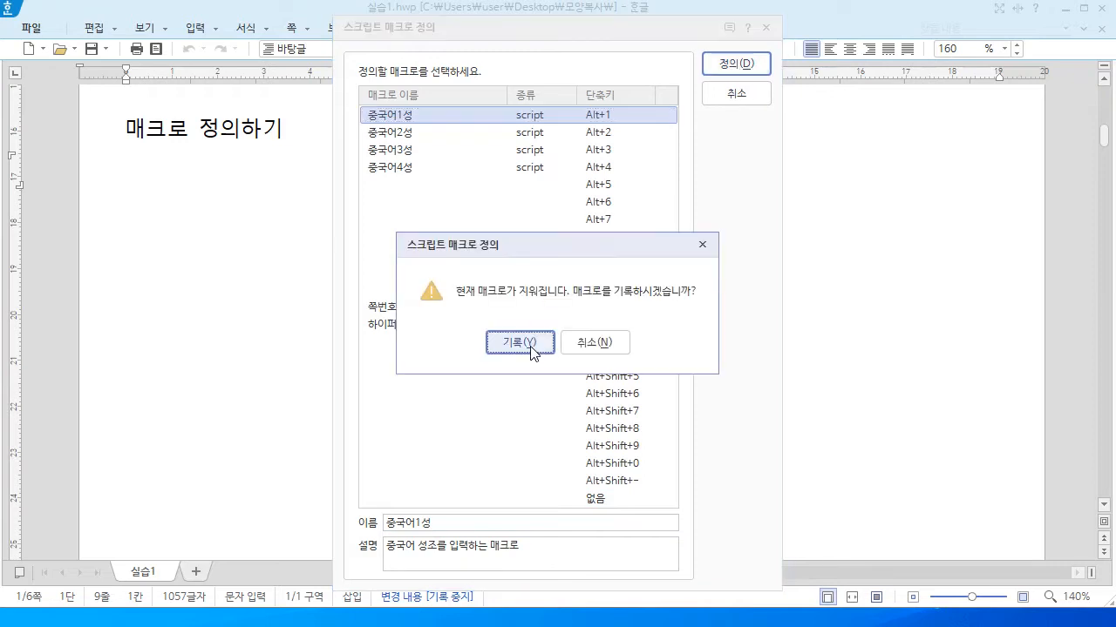
click(520, 343)
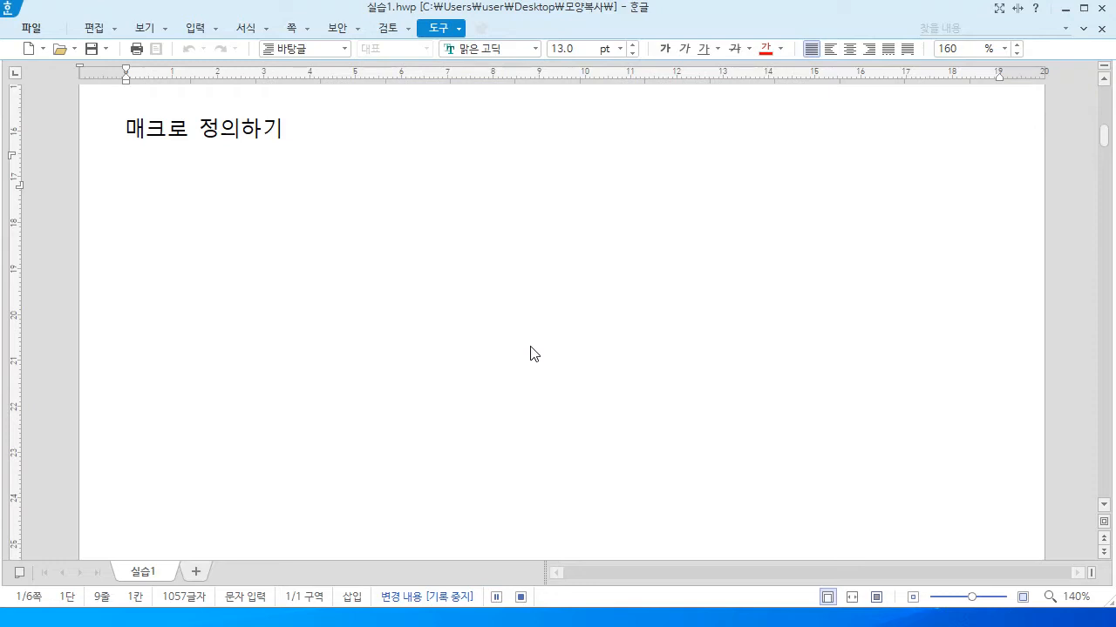
text(우린)
text(나라 대)
text(한민국)
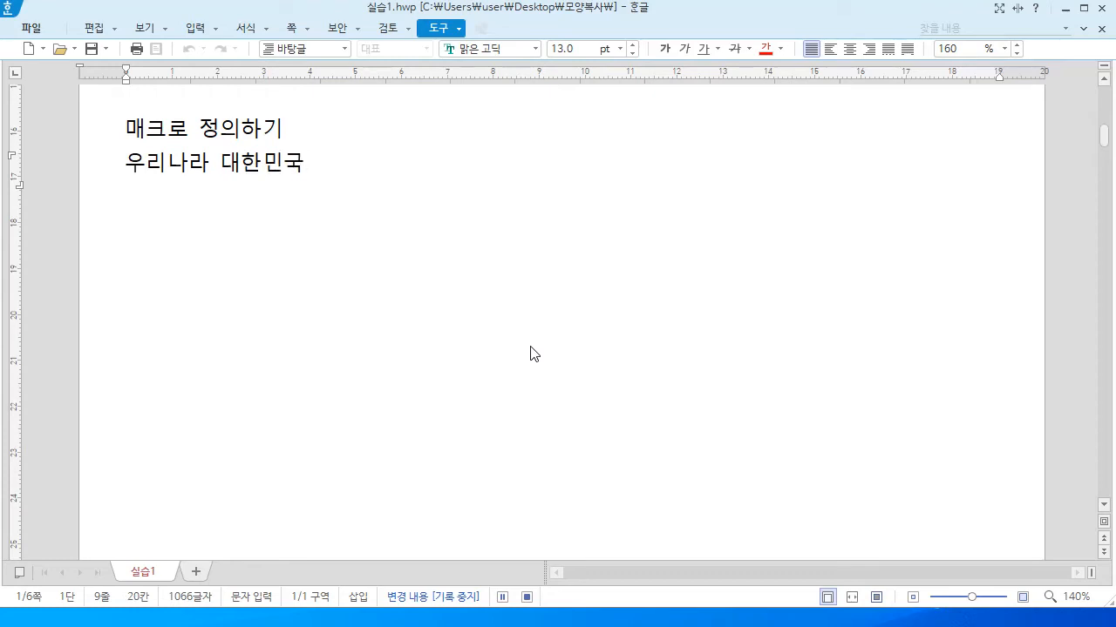
key(Return)
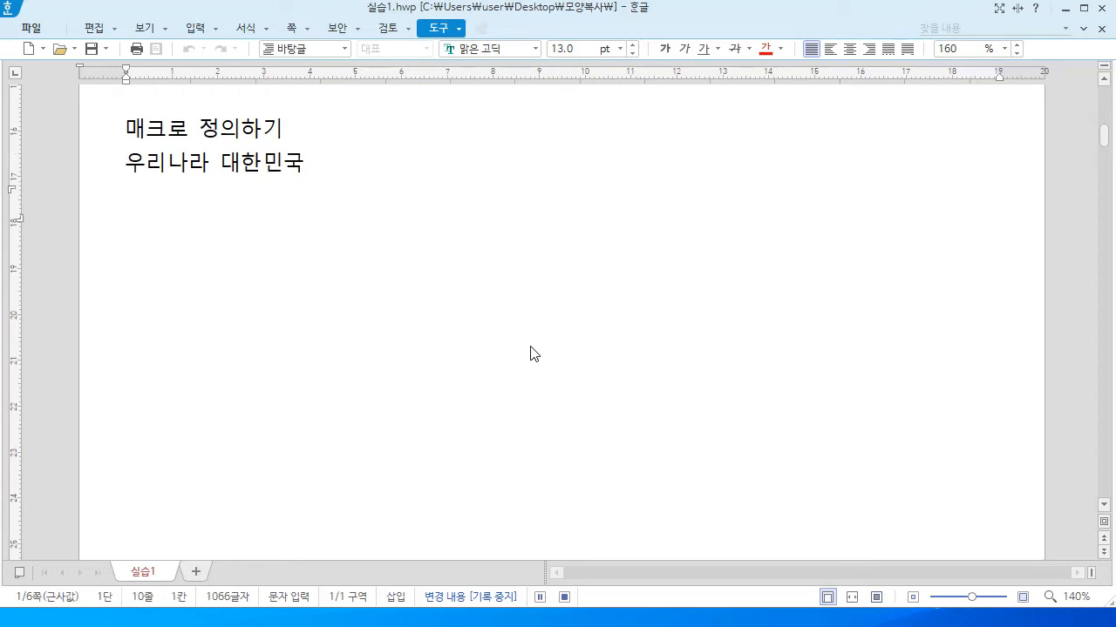
key(Return)
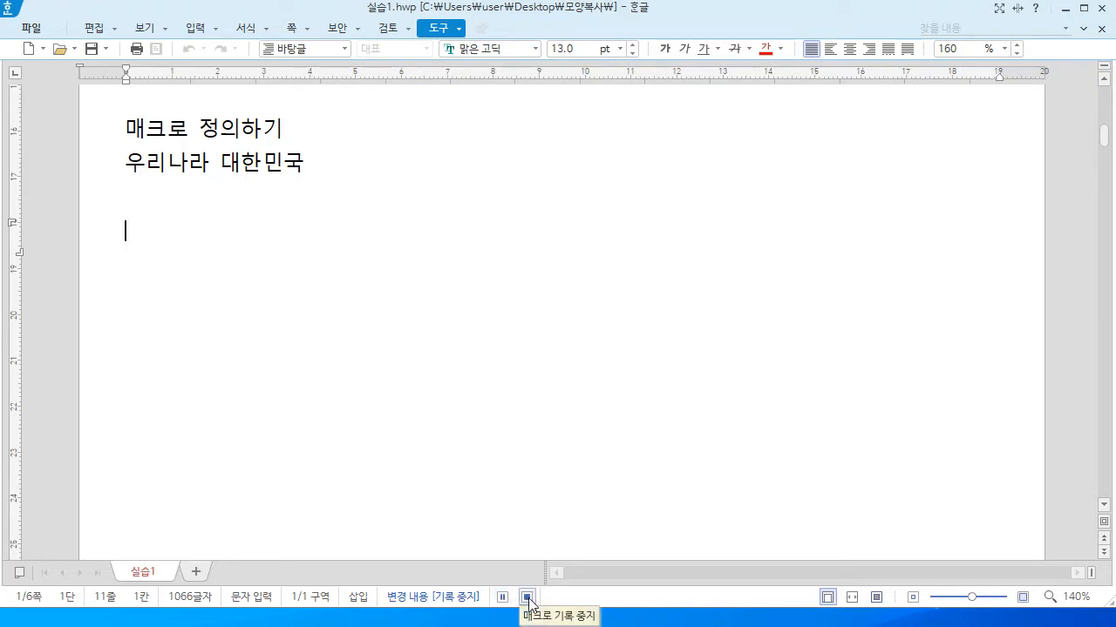
Stop recording and replay the macro three times to add more '우리나라 대한민국' lines
click(527, 597)
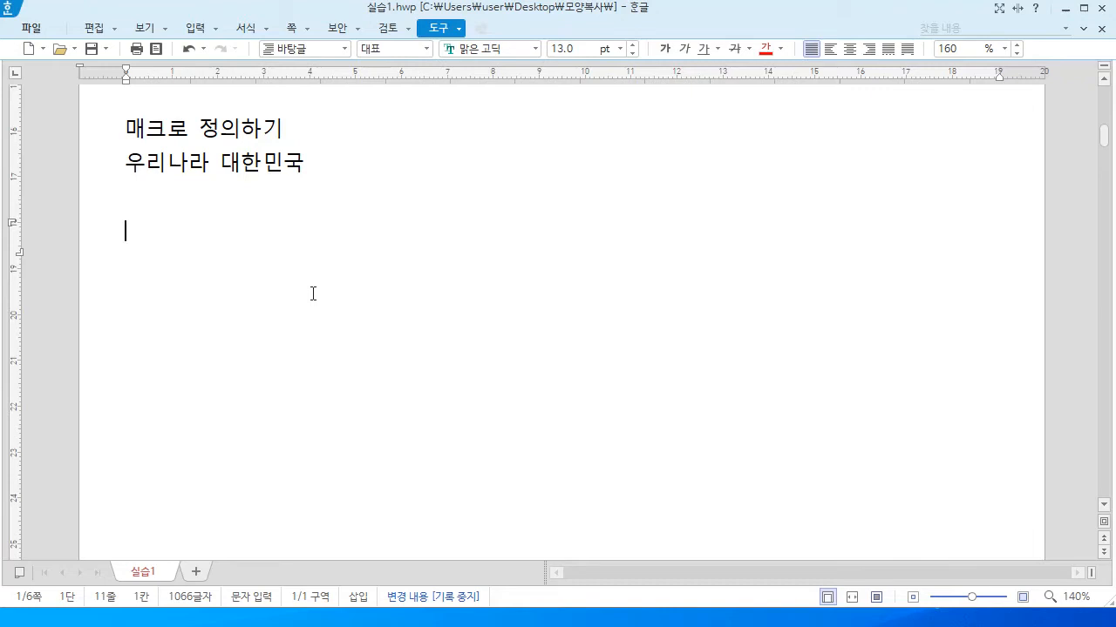
key(alt+shift+1)
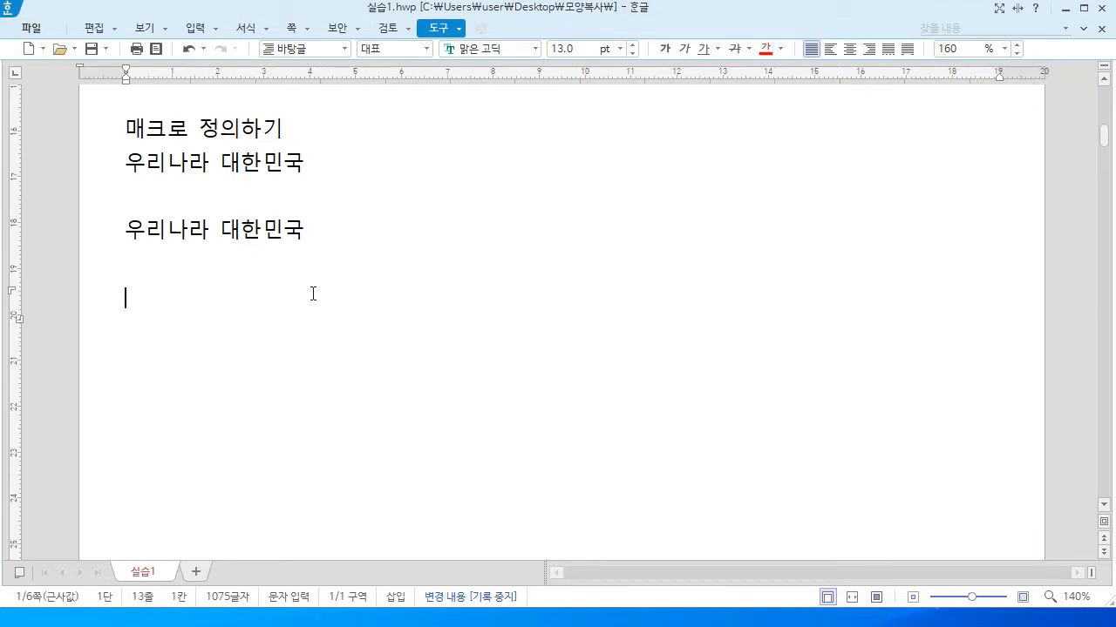
key(alt+shift+1)
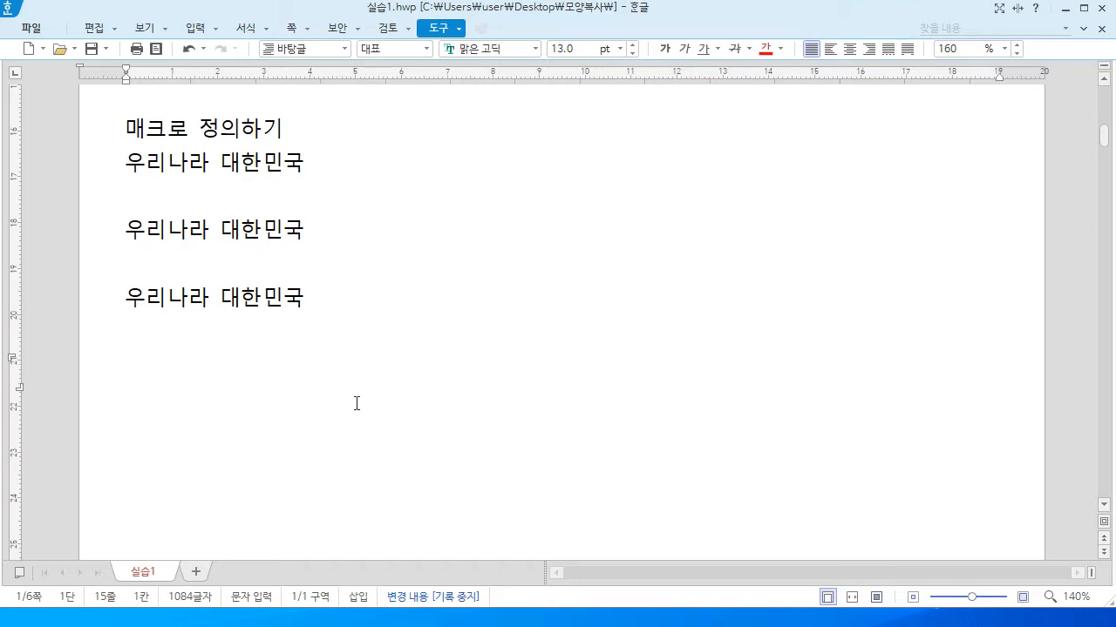
key(alt+shift+l)
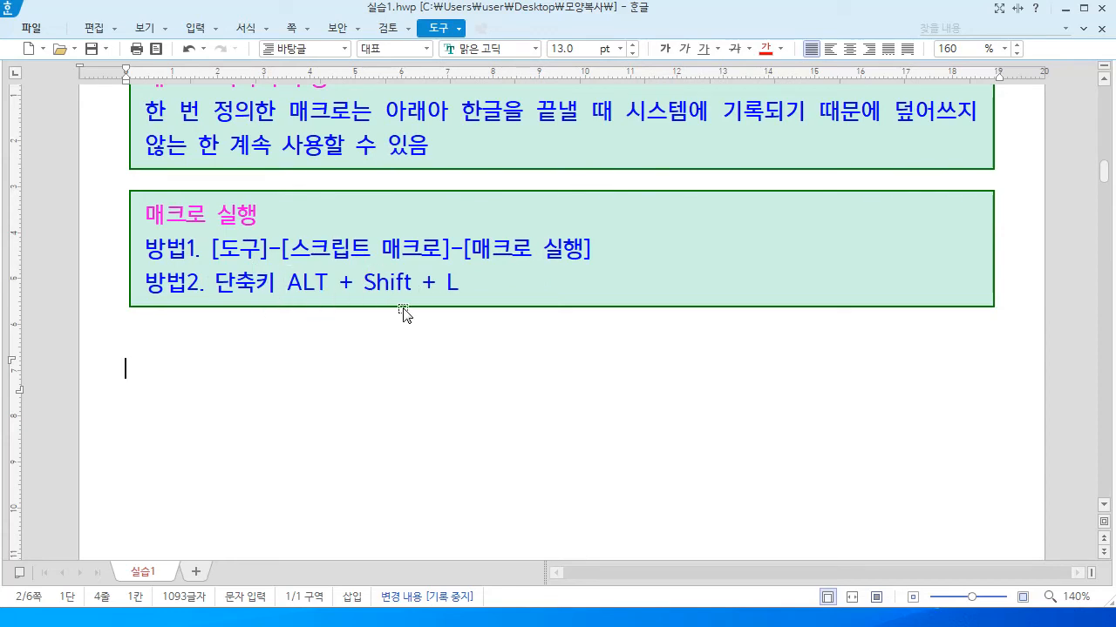
Run the first-slot macro via 매크로 실행 with a repeat count of 50
click(458, 28)
mouse_move(484, 263)
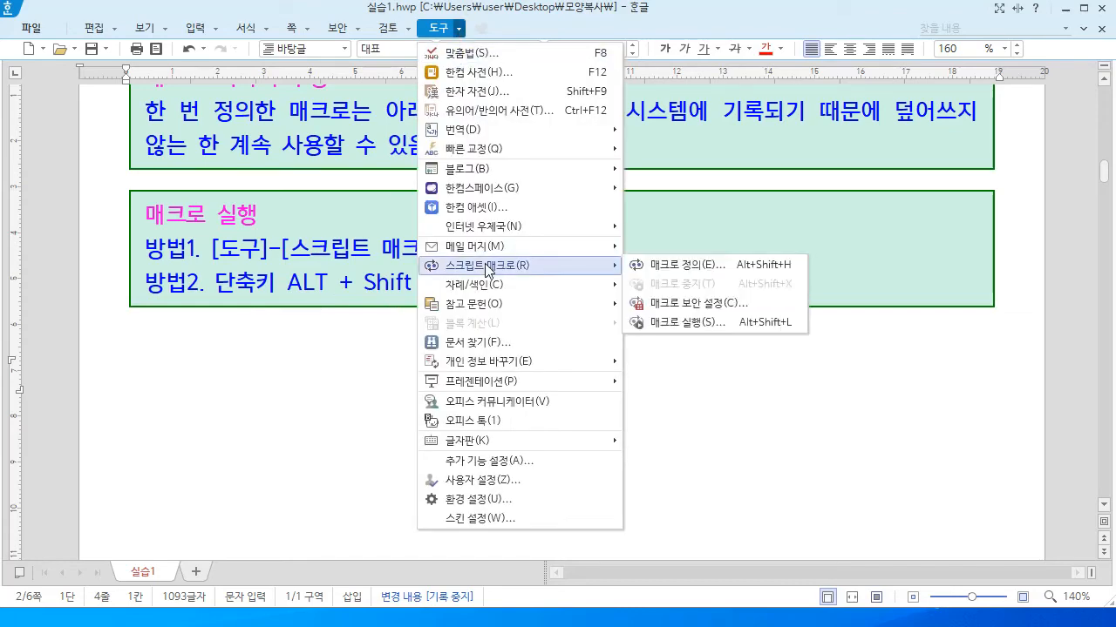
click(676, 329)
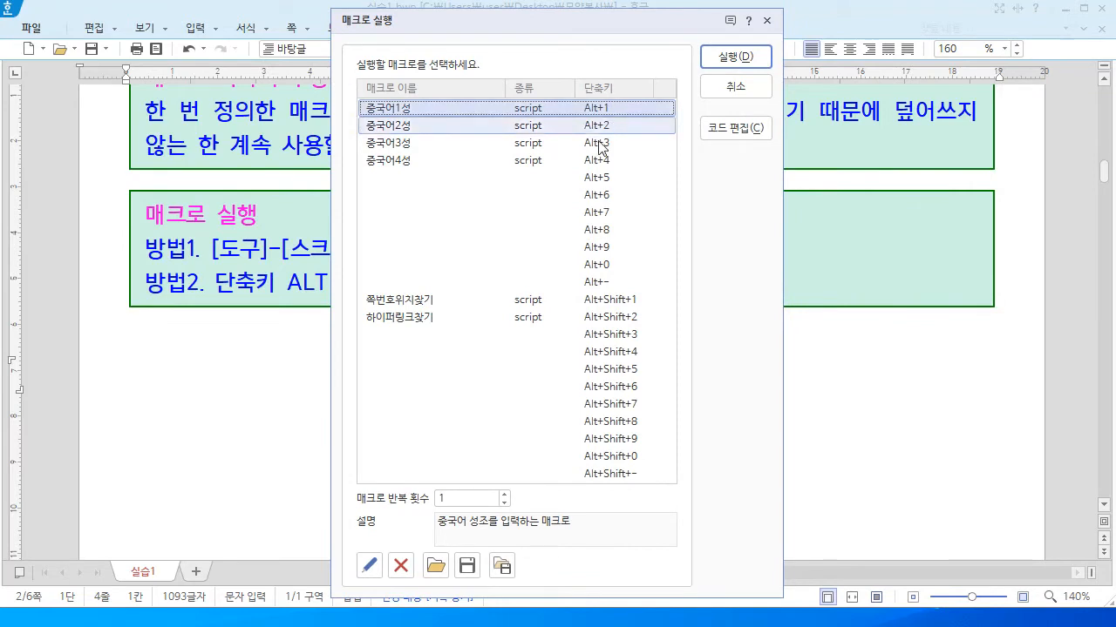
drag(459, 501, 420, 502)
text(50)
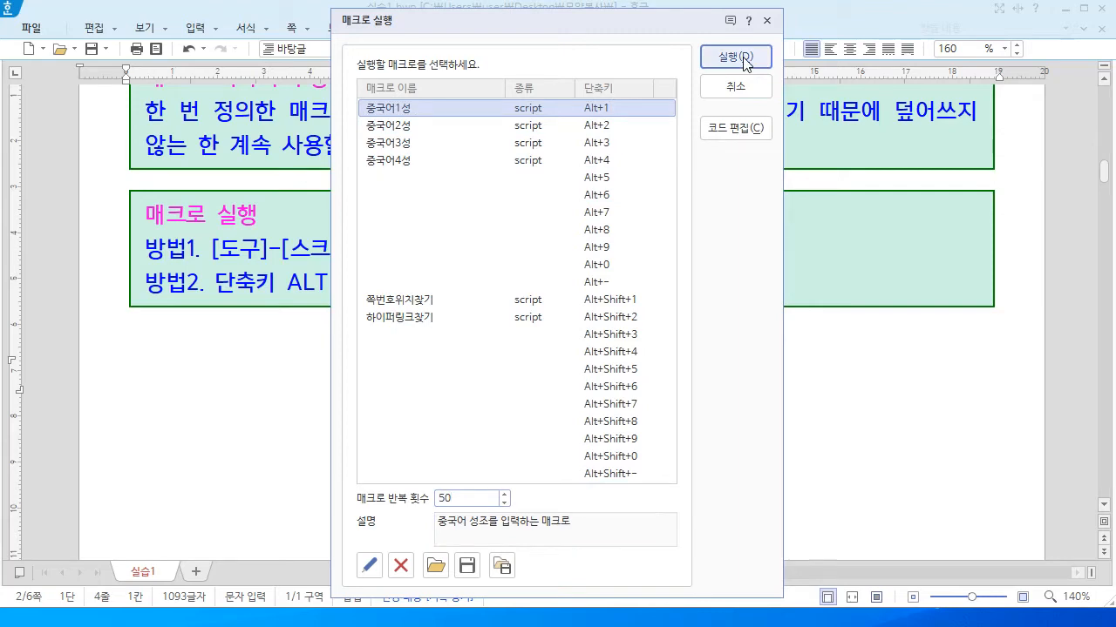
click(734, 57)
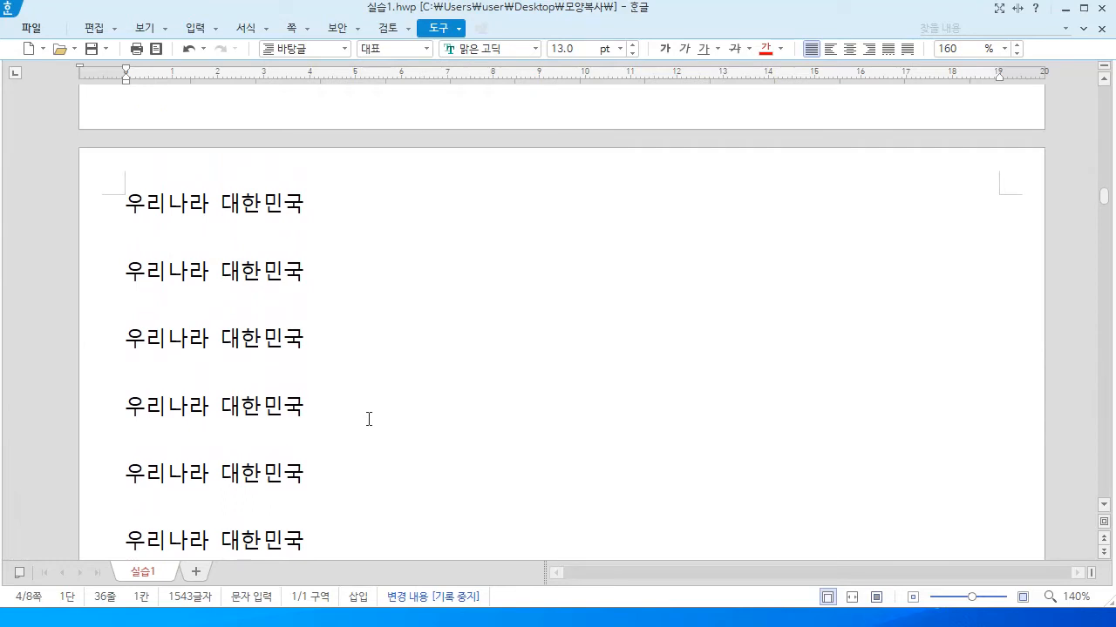
scroll(369, 419, up, 3)
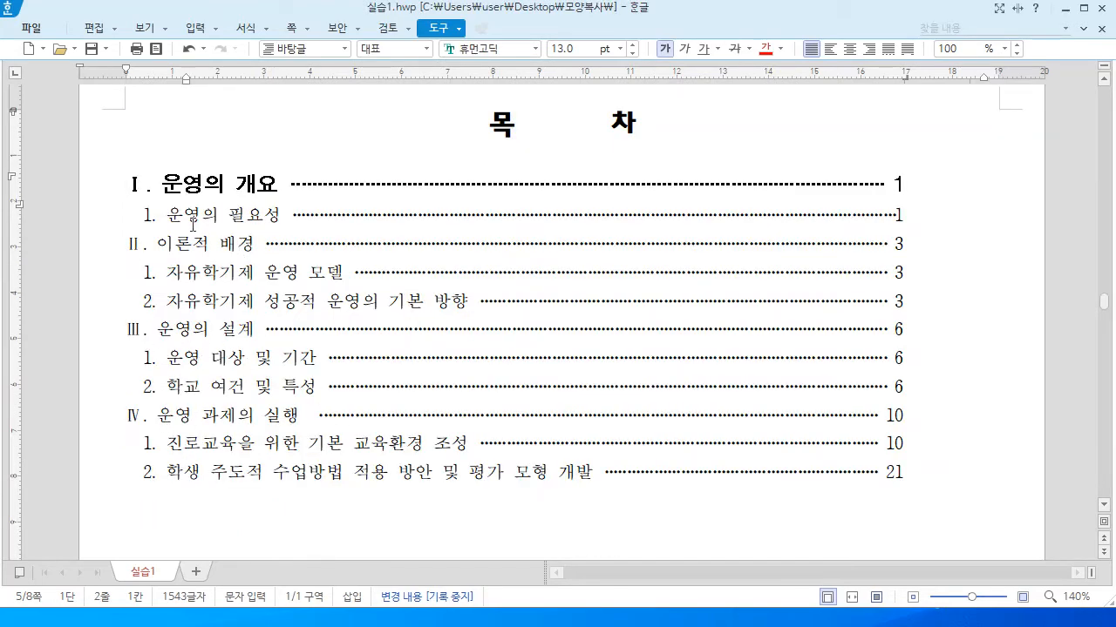
click(236, 184)
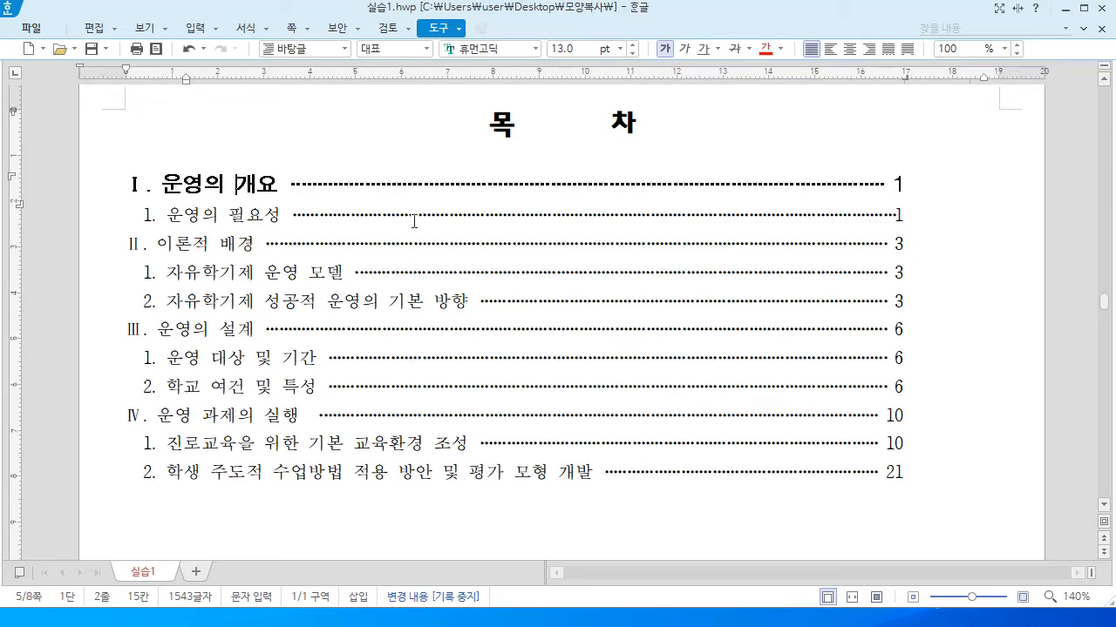
key(alt+c)
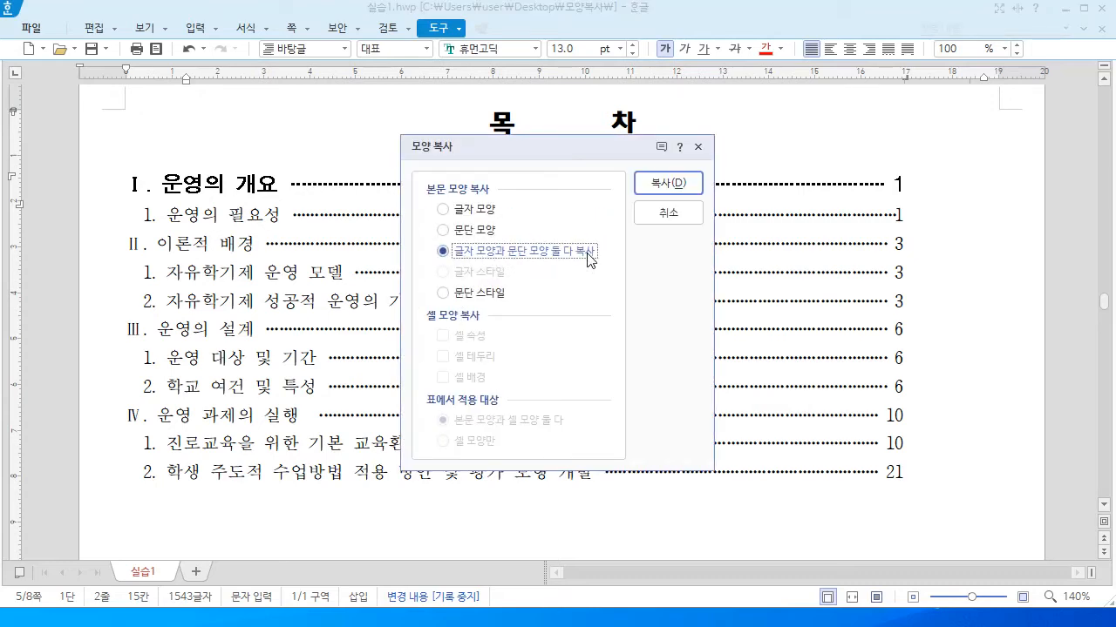
click(655, 186)
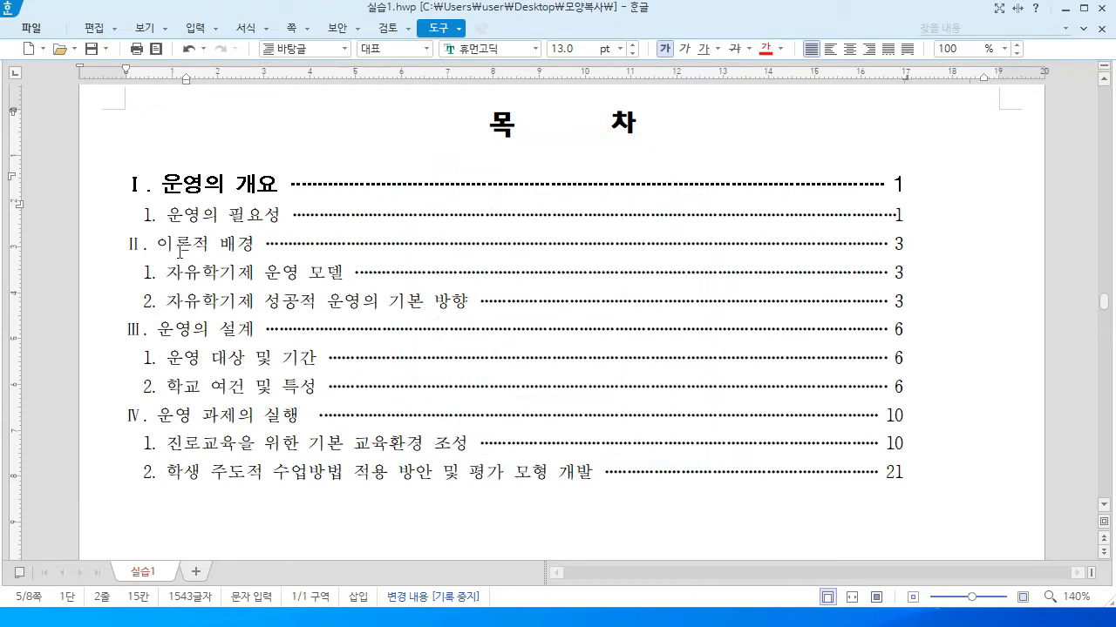
drag(133, 246, 917, 247)
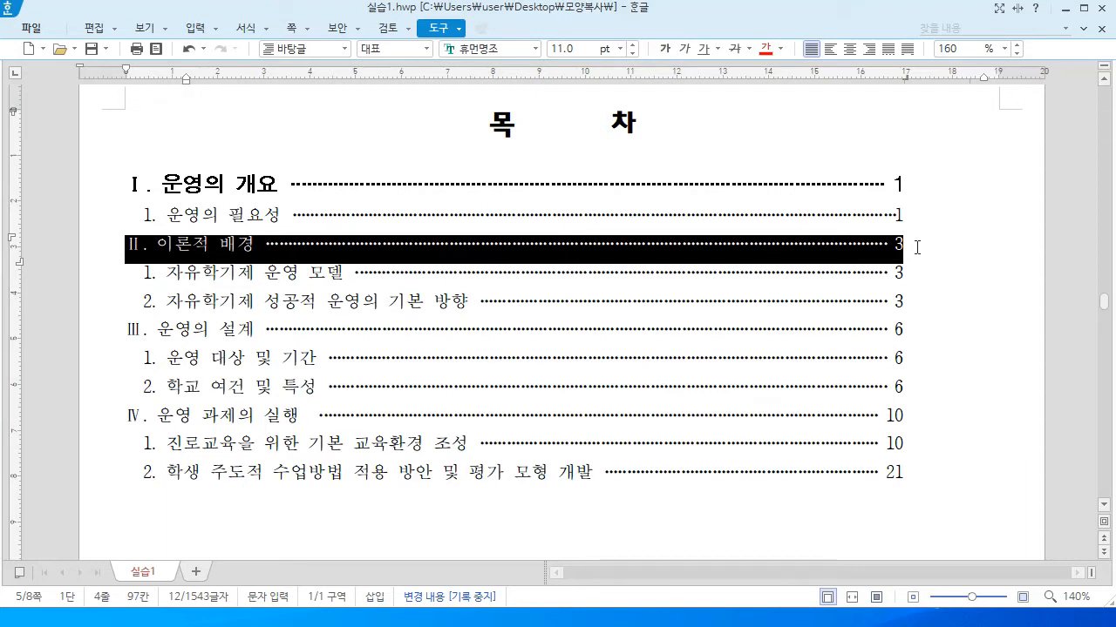
key(Escape)
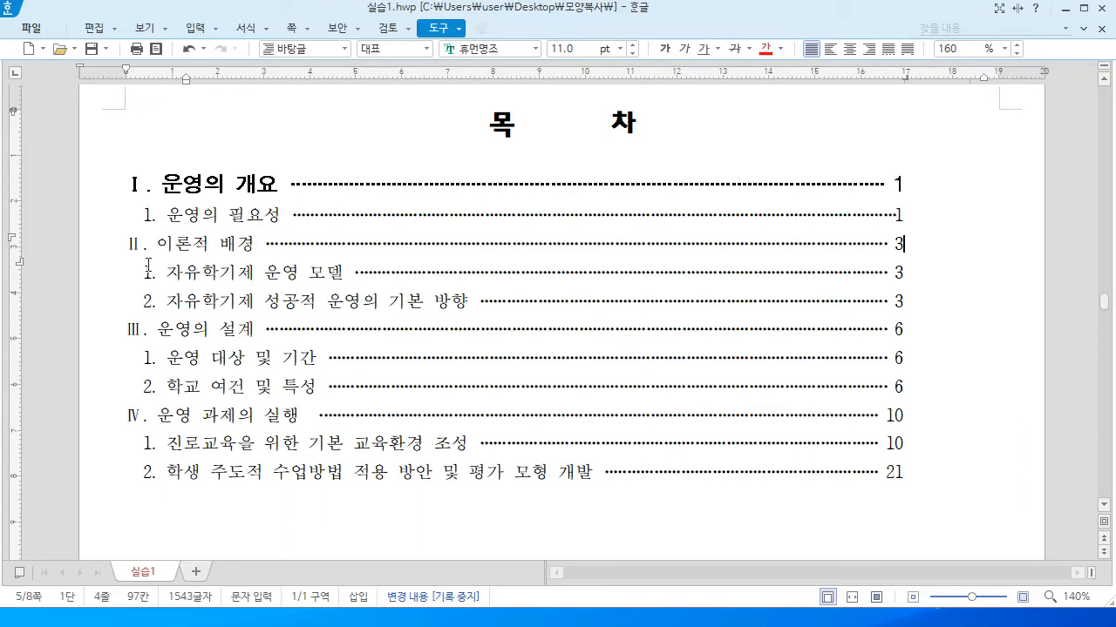
Start recording a new macro in the 중국어2성 (Alt+2) slot
click(438, 28)
mouse_move(501, 267)
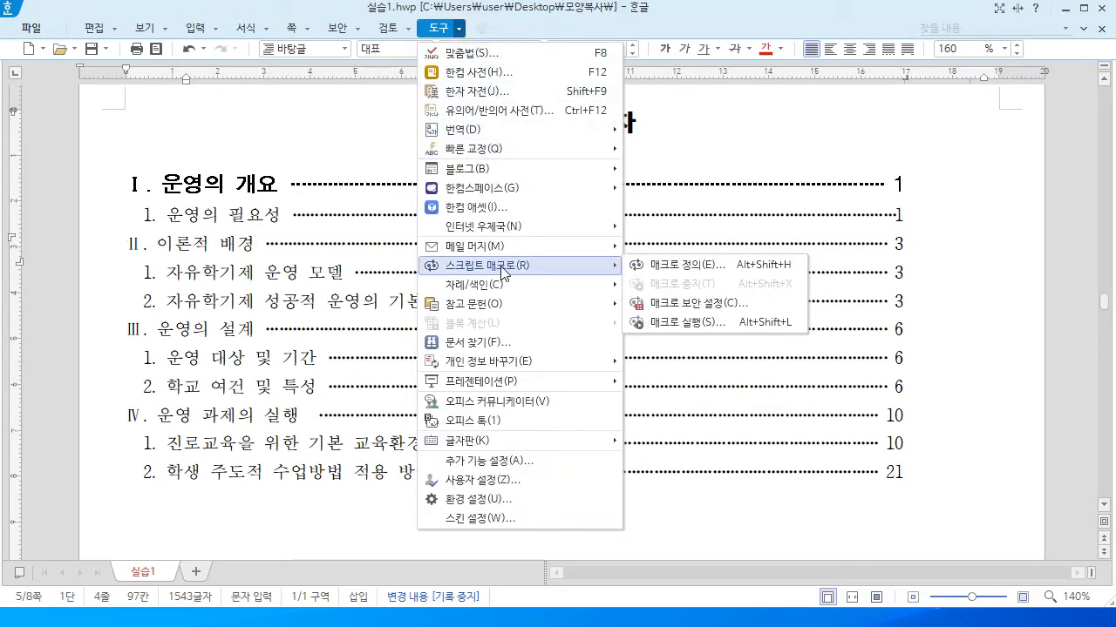
click(657, 265)
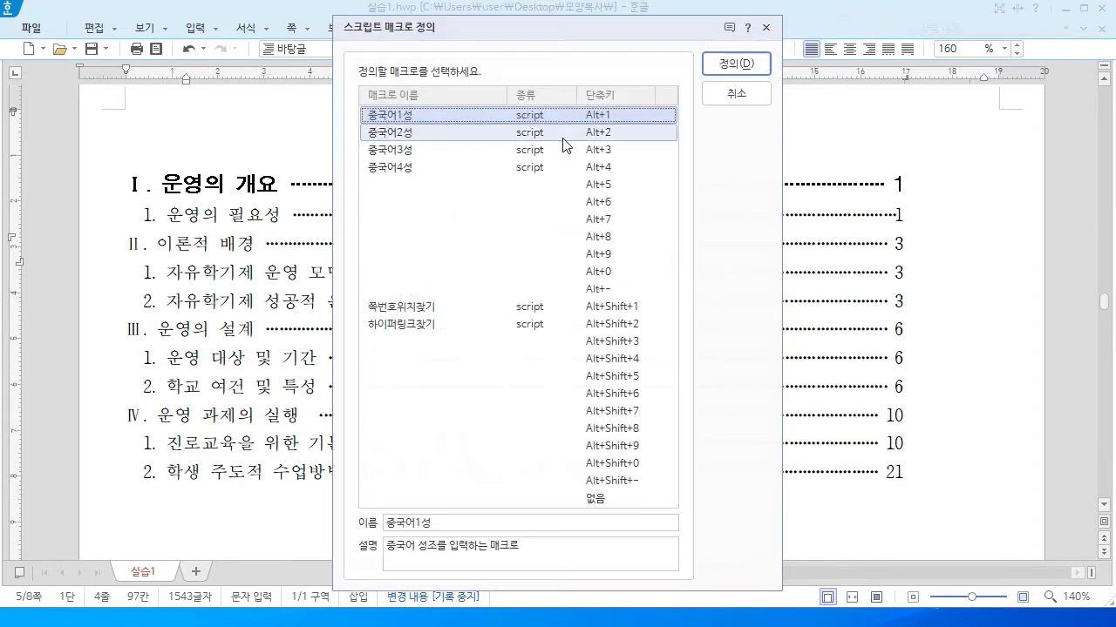
click(608, 138)
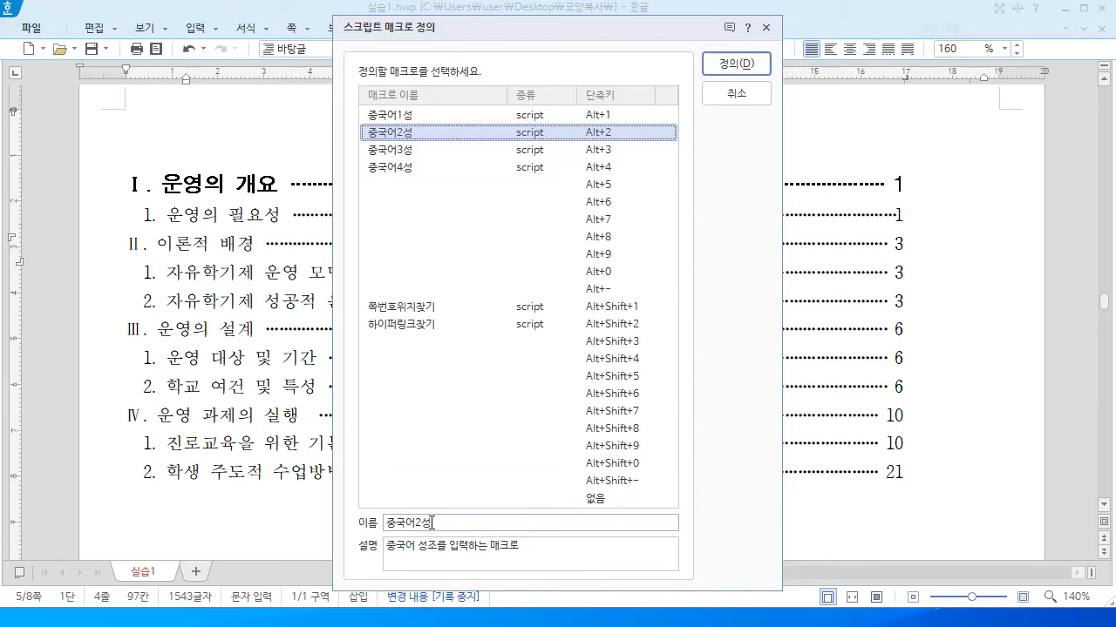
click(737, 64)
click(536, 344)
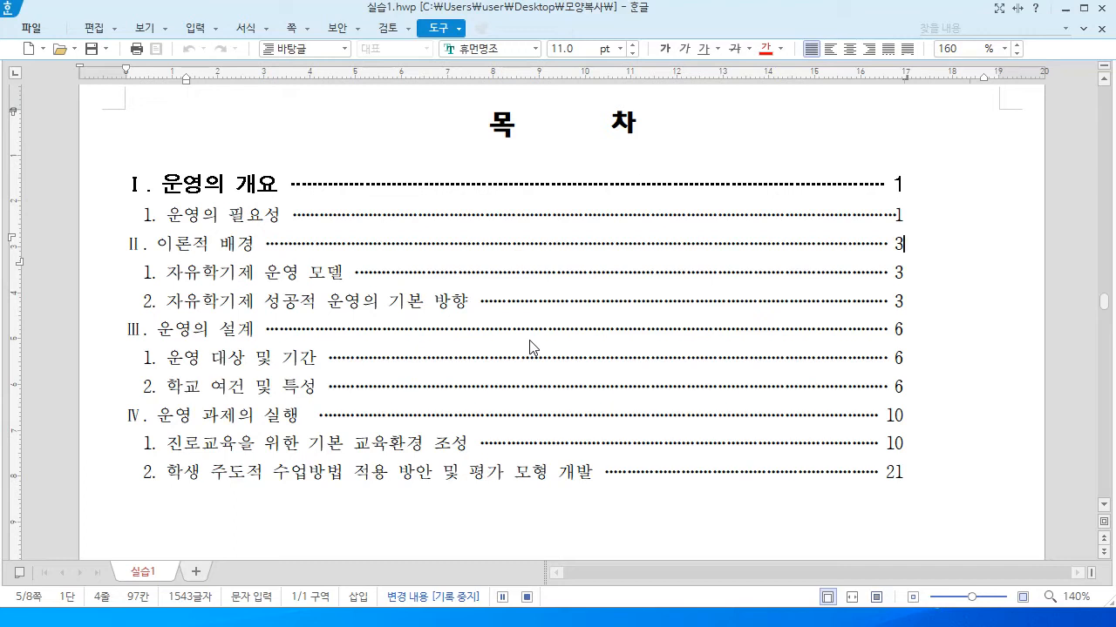
Select the Ⅱ. 이론적 배경 line and apply the copied bold heading format with Alt+C
key(Home)
key(shift+End)
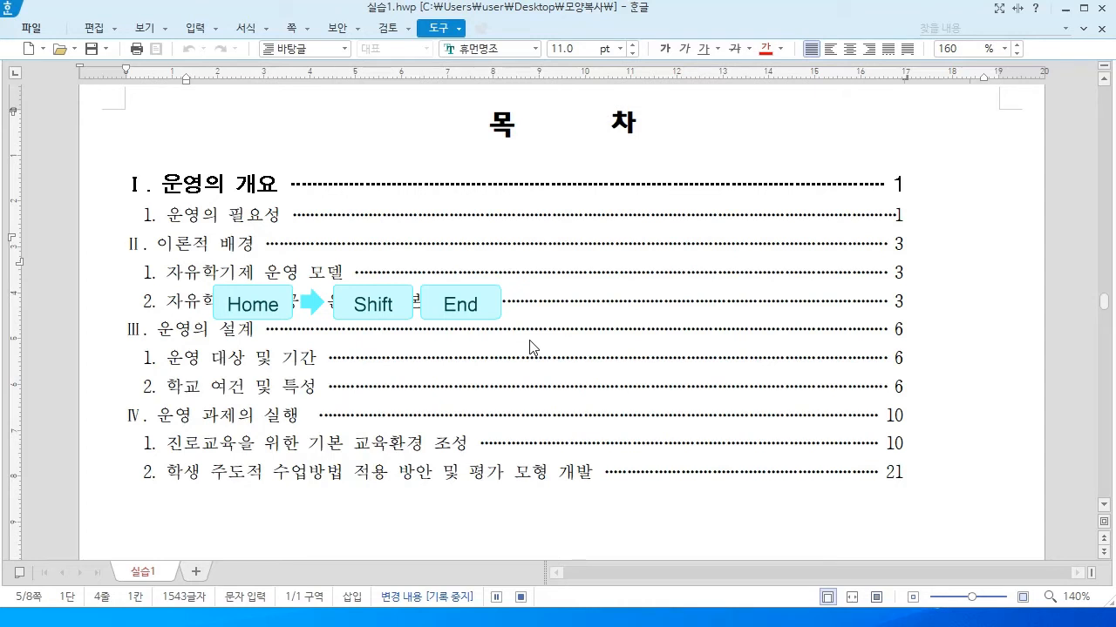
key(shift+End)
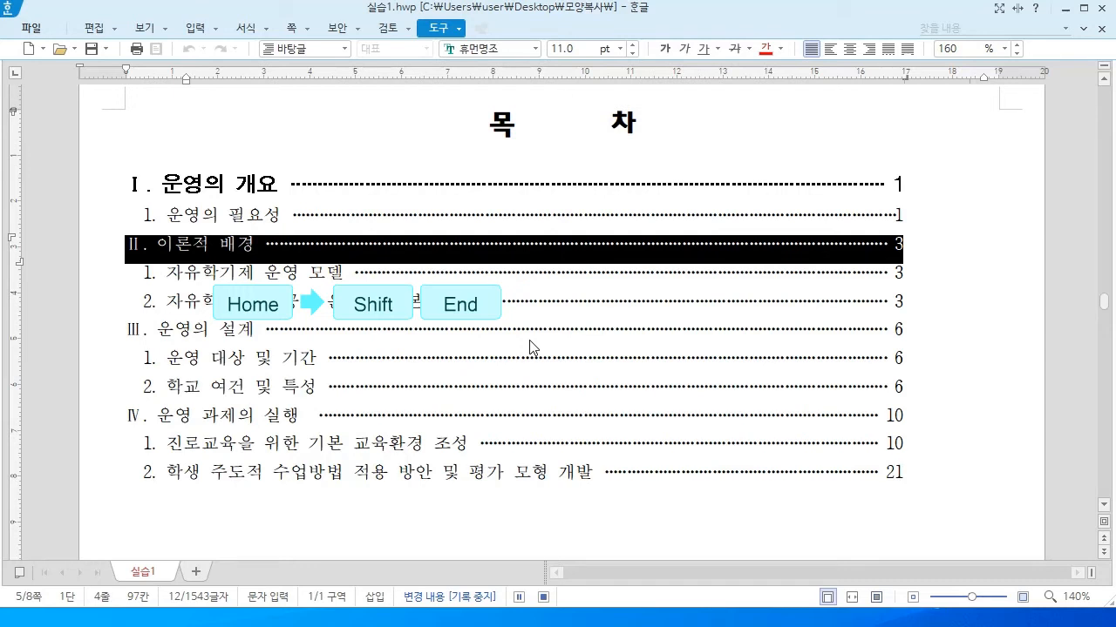
key(alt+c)
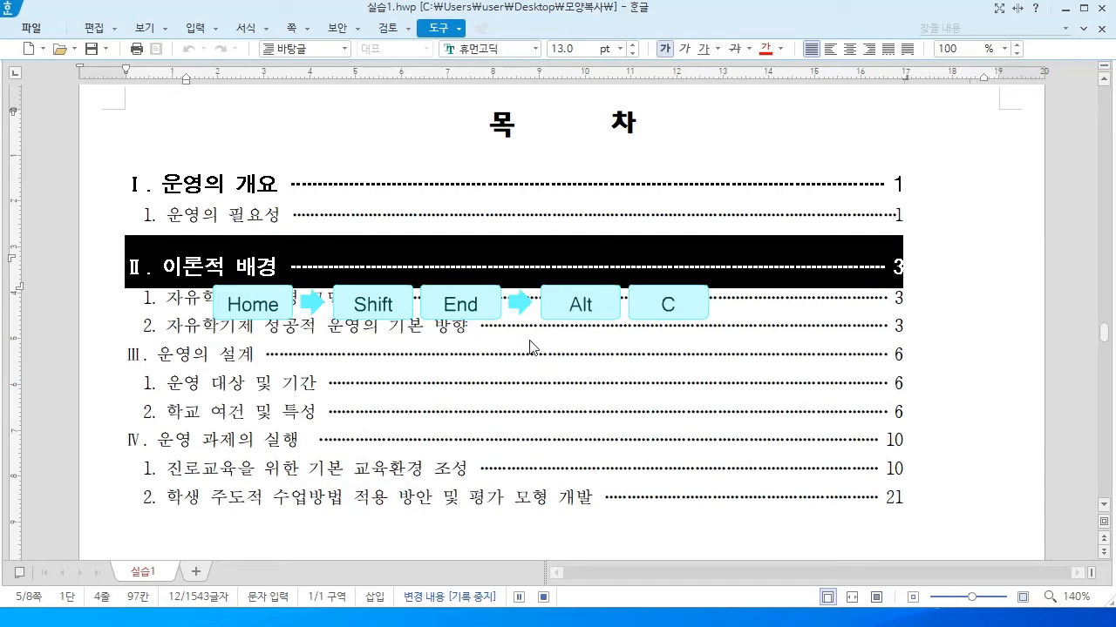
key(Escape)
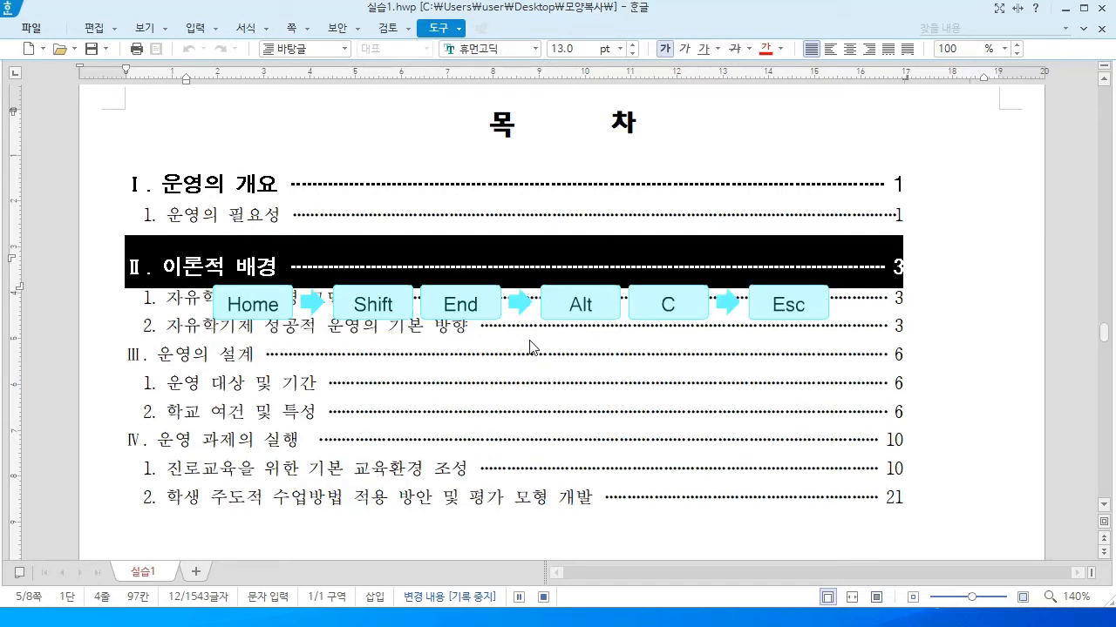
click(530, 346)
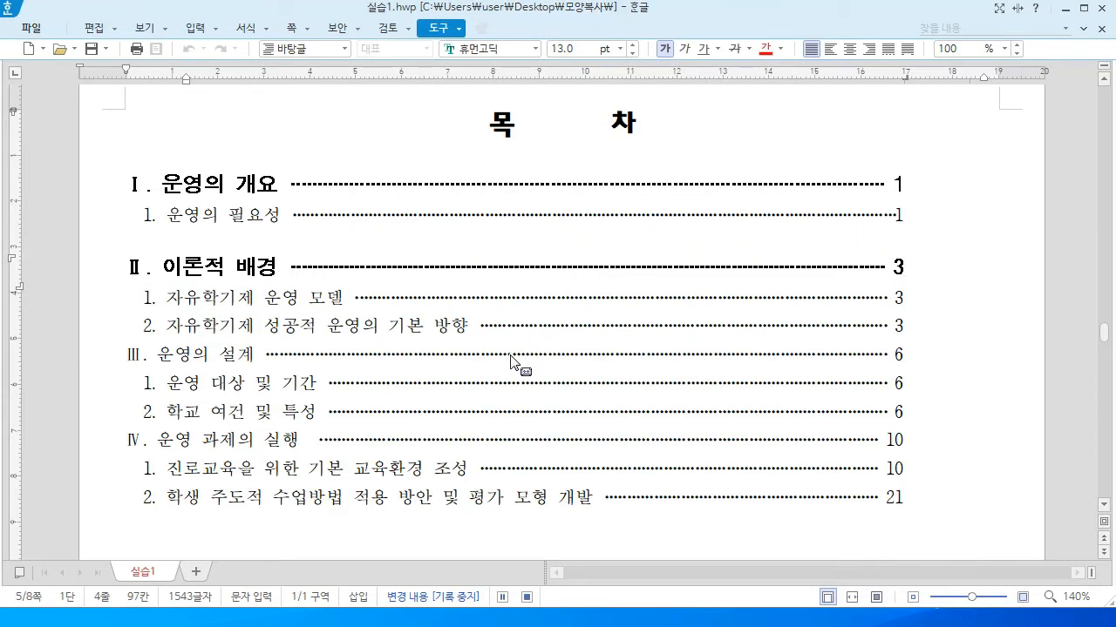
Stop recording, then format the Ⅲ. 운영의 설계 and Ⅳ. 운영 과제의 실행 lines the same way
click(526, 598)
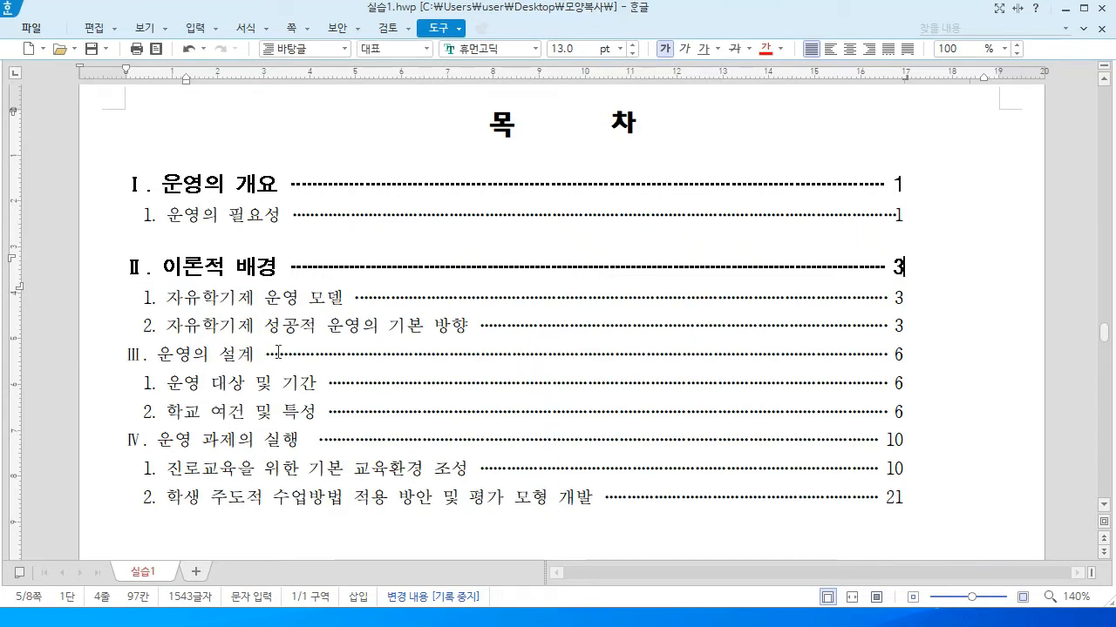
click(270, 356)
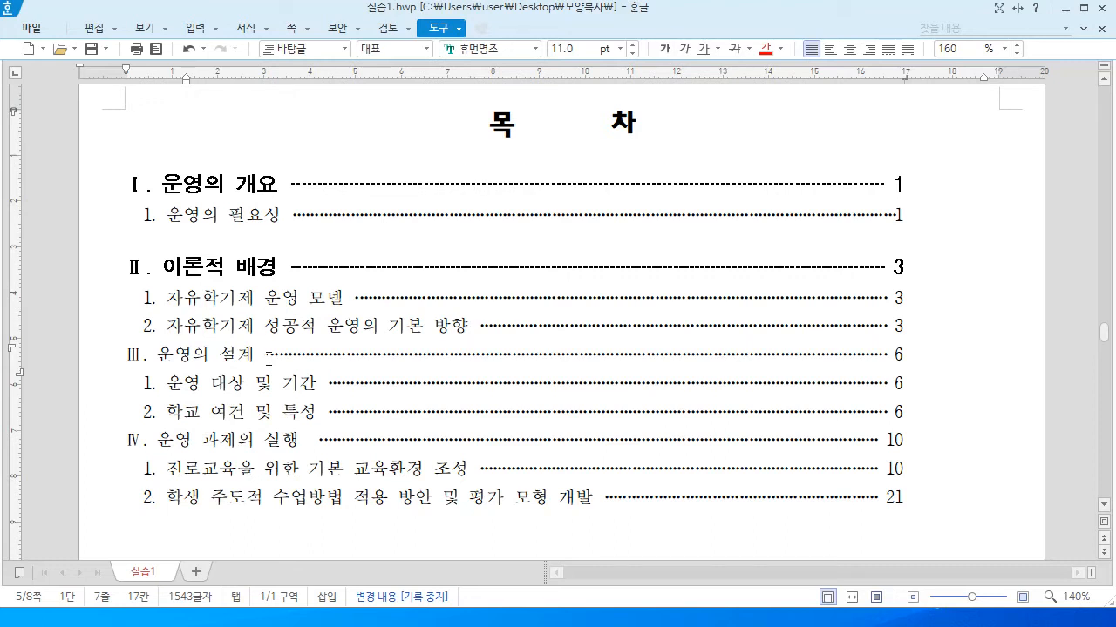
click(270, 359)
key(alt+c)
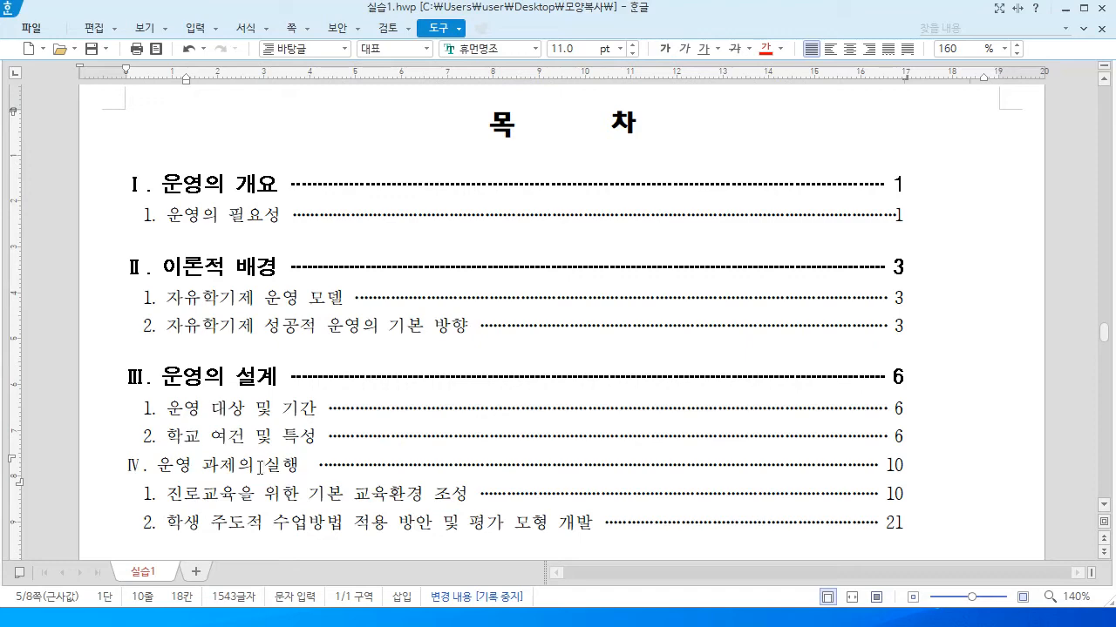
click(261, 468)
key(alt+c)
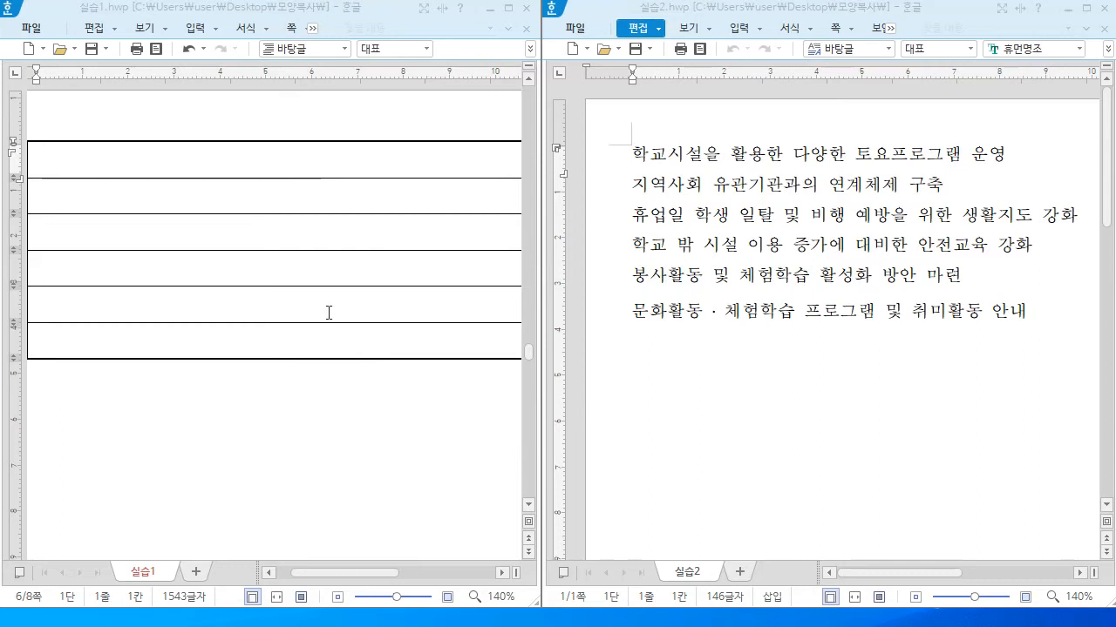
Switch to 실습2 and open its script macro definition list with Alt+Shift+H
click(760, 9)
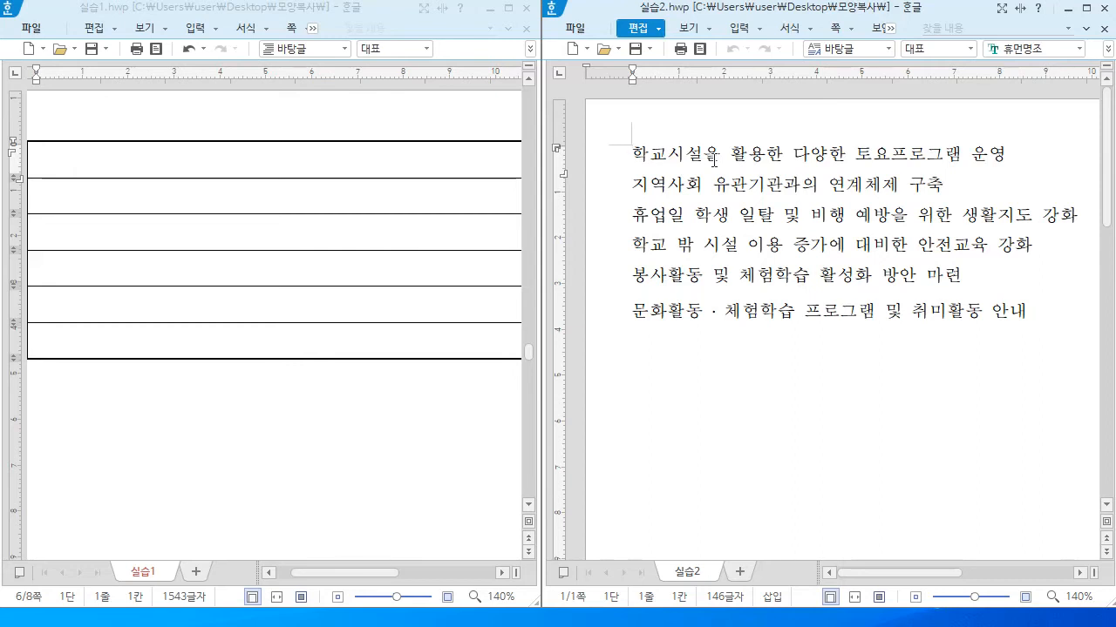
key(alt+shift+h)
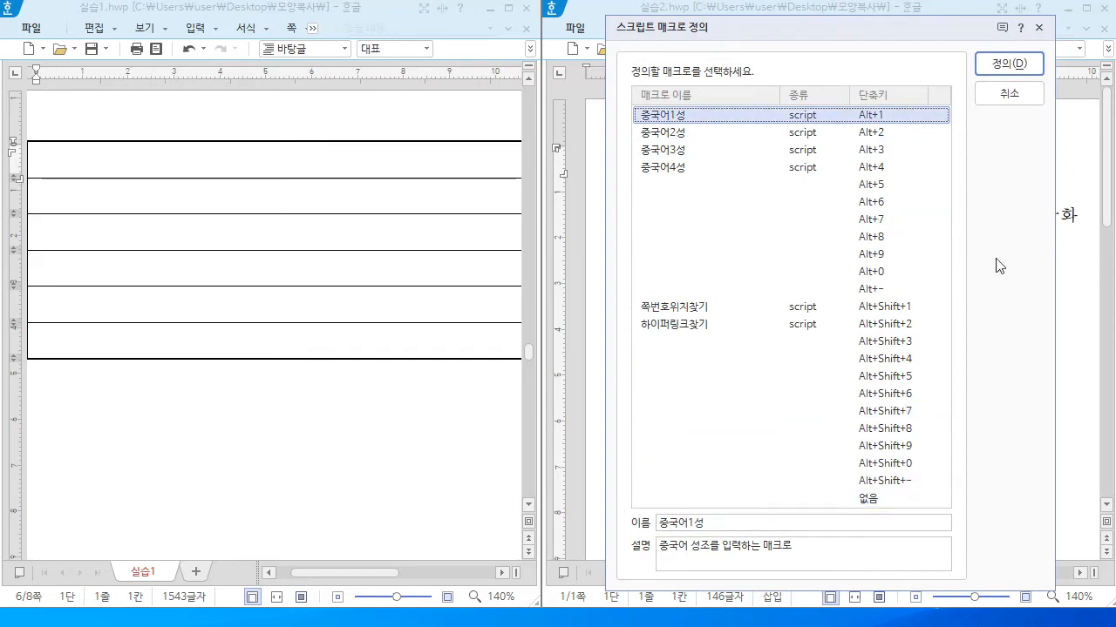
Record a 중국어1성 macro copying 실습2's first line, then widen the 실습1 window
click(1009, 63)
click(795, 342)
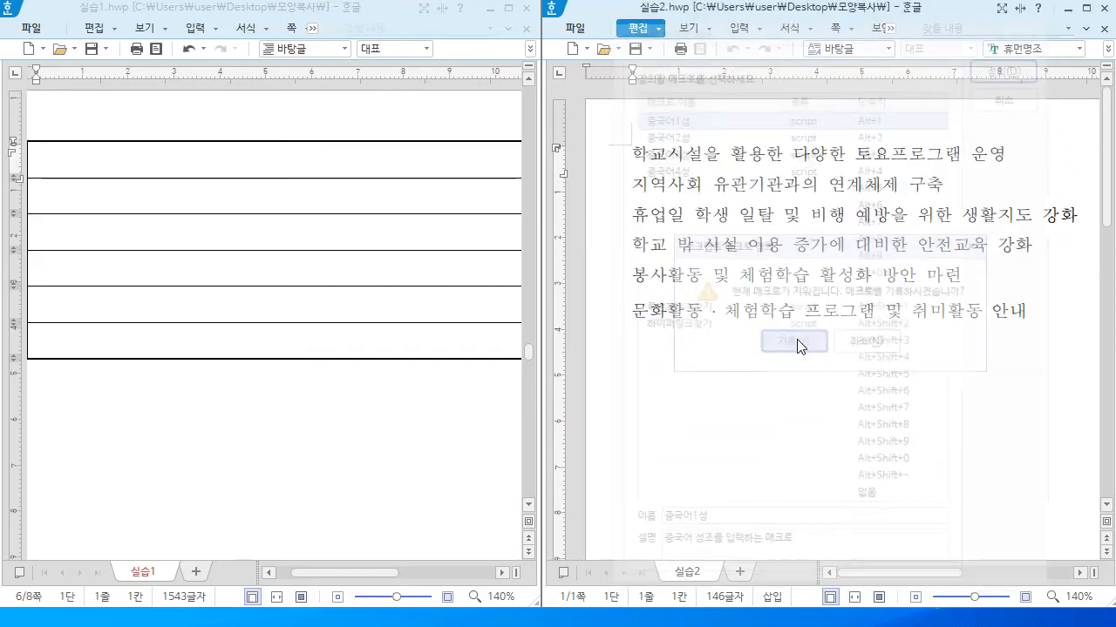
key(Home)
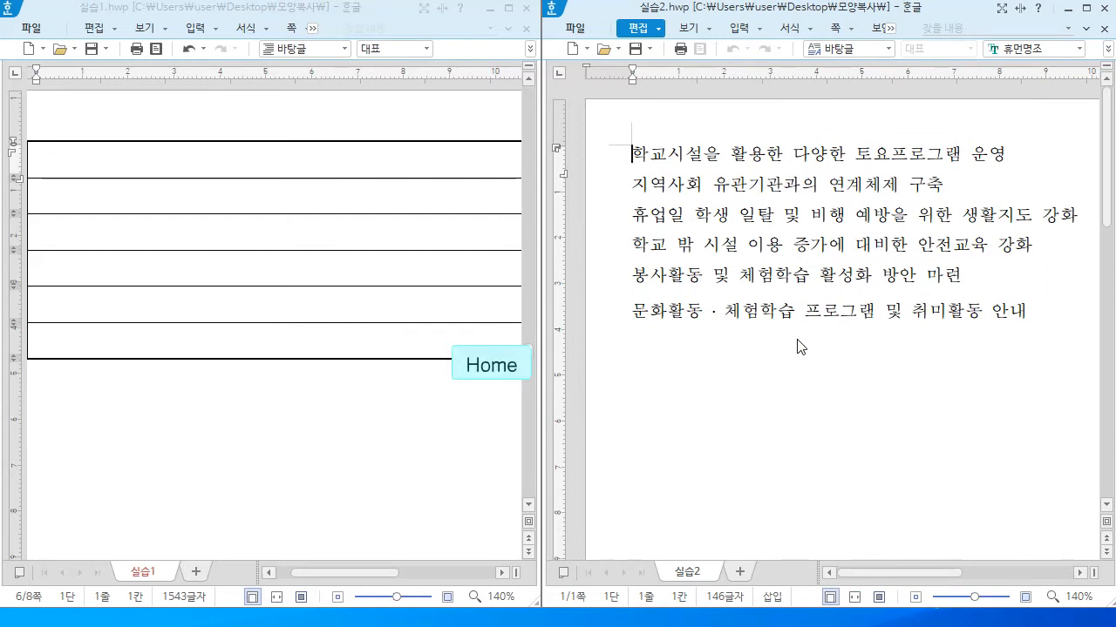
key(shift+End)
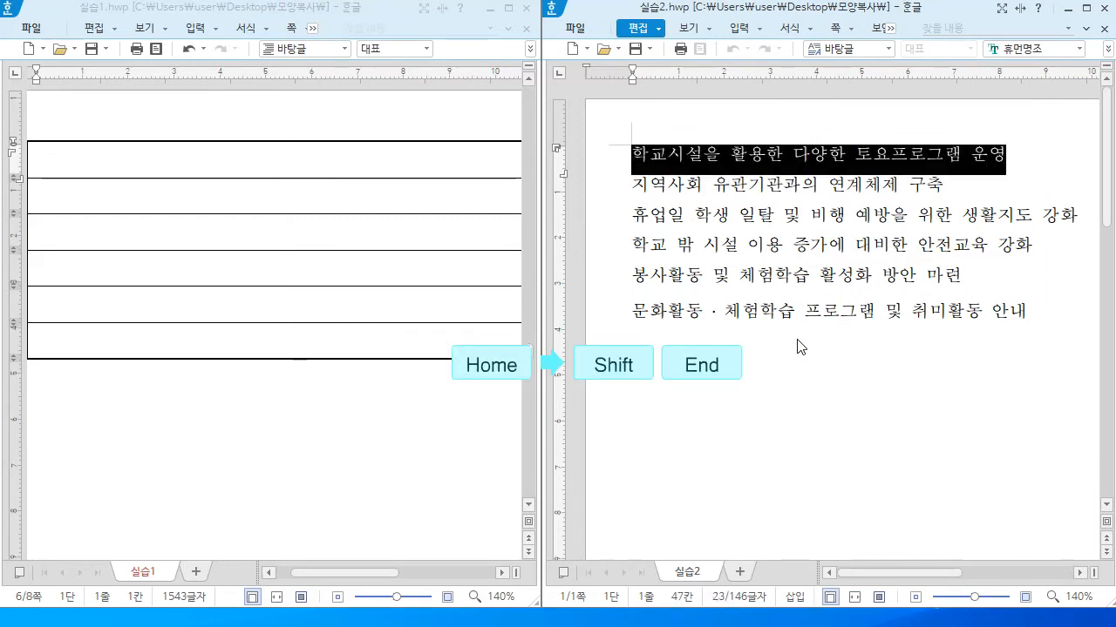
key(ctrl+c)
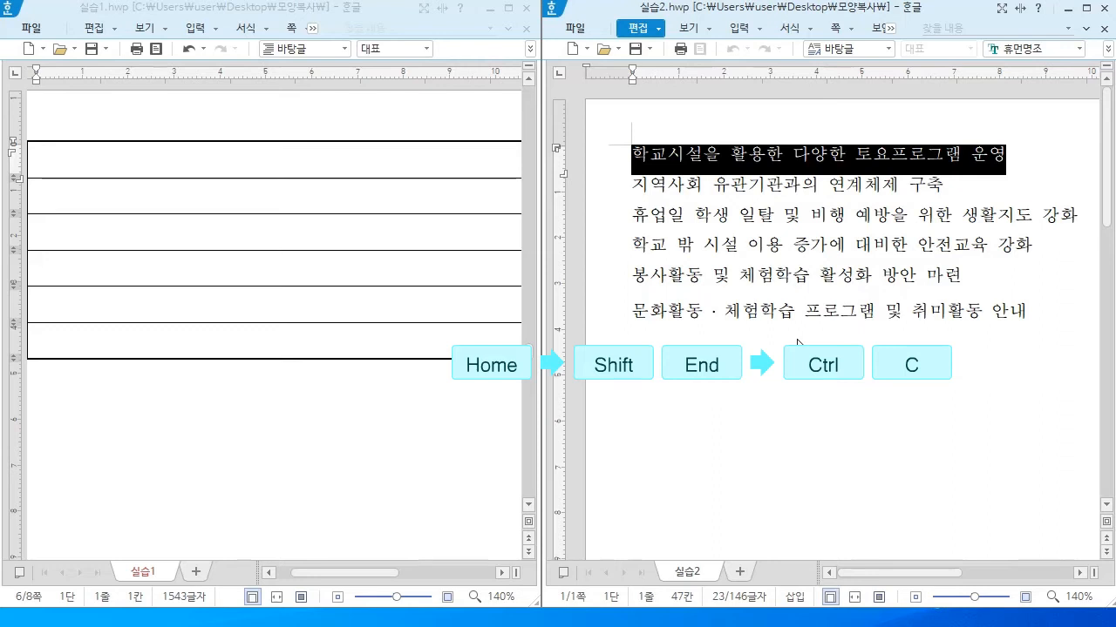
key(Escape)
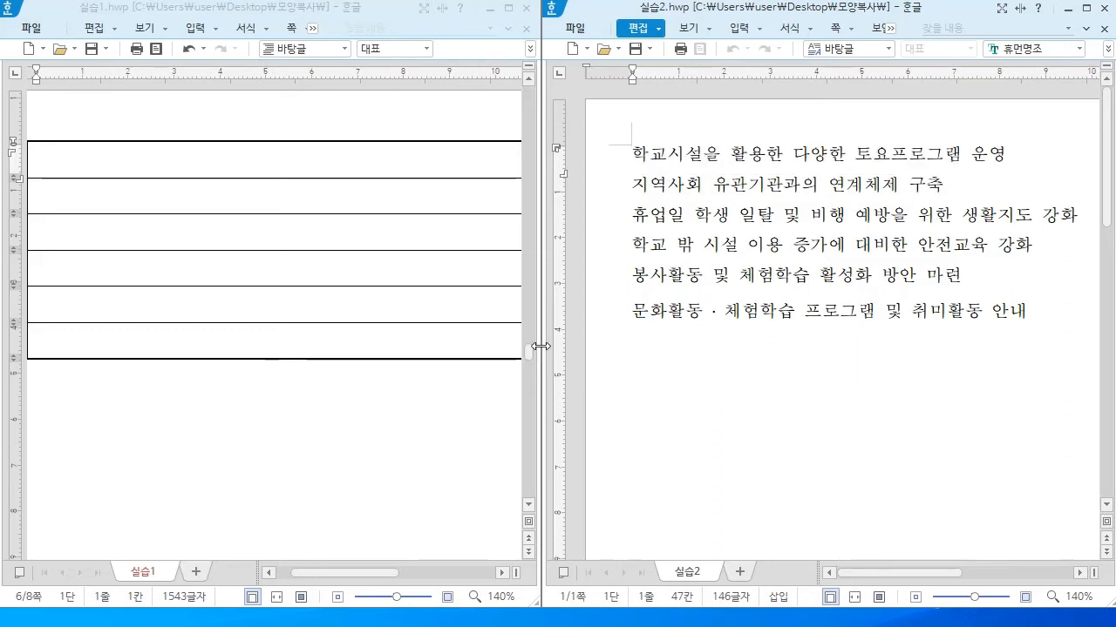
drag(541, 346, 192, 48)
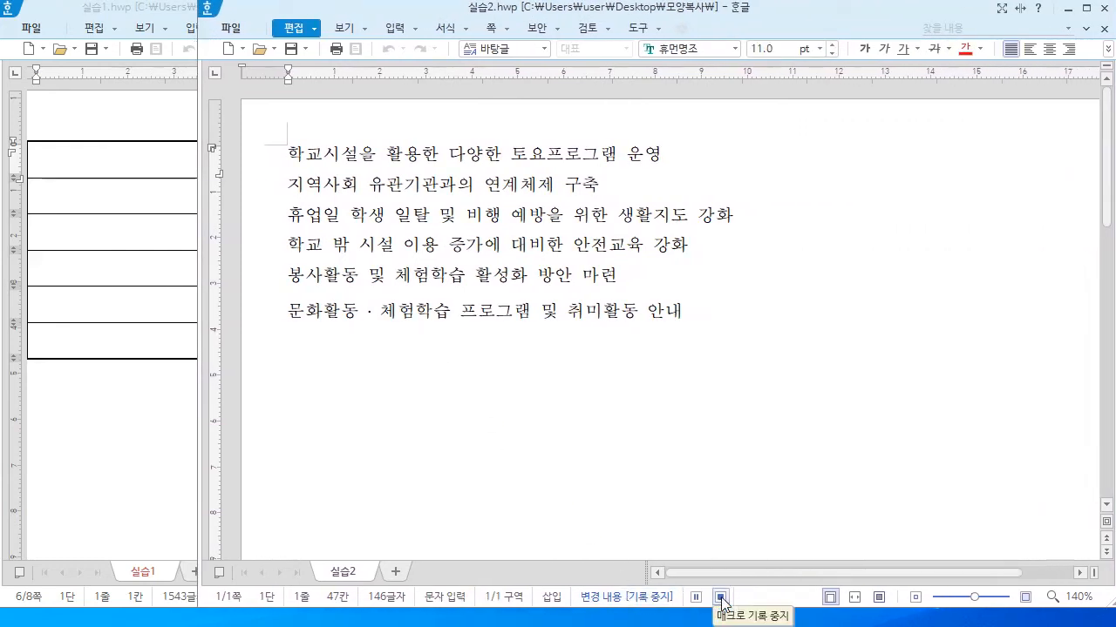
drag(198, 381, 548, 383)
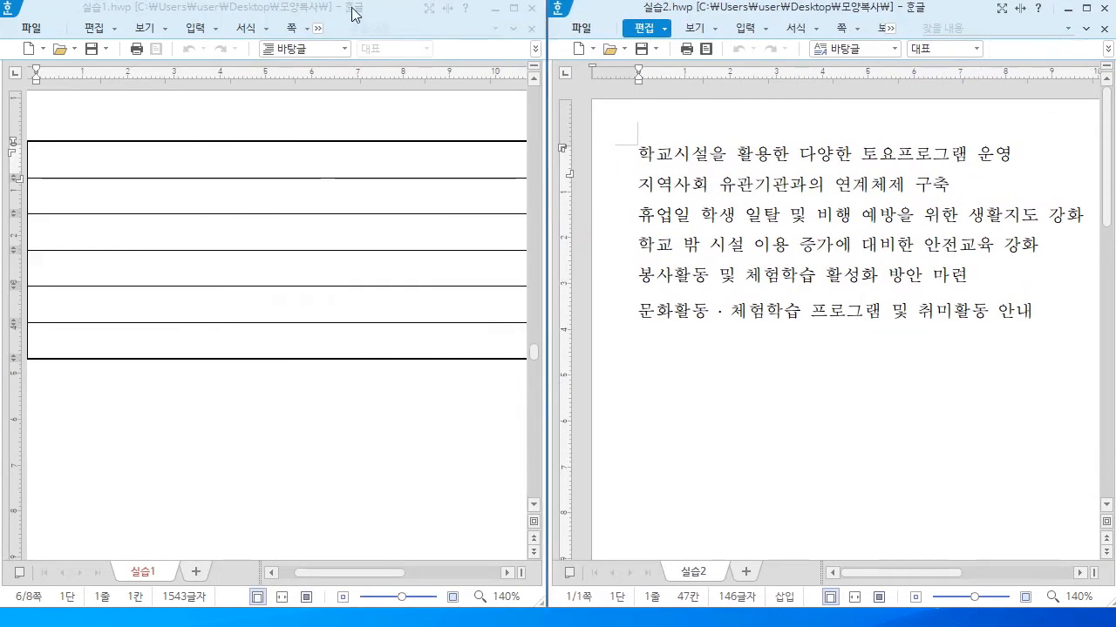
In 실습1, start recording a macro in the Alt+2 (중국어2성) slot, overwriting the existing one
click(353, 14)
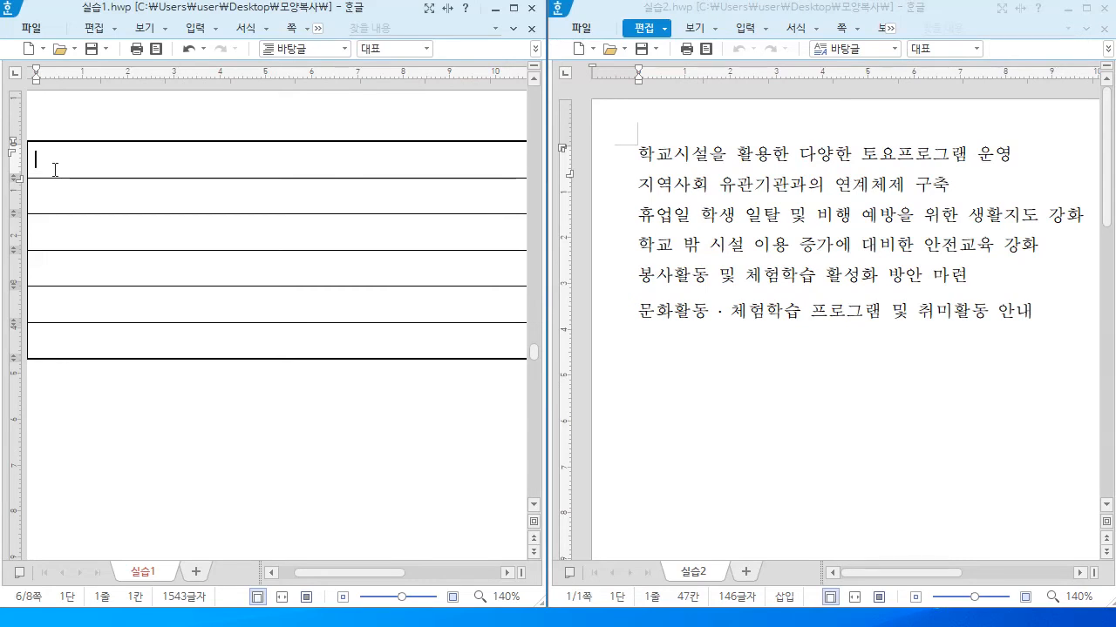
key(alt+shift+h)
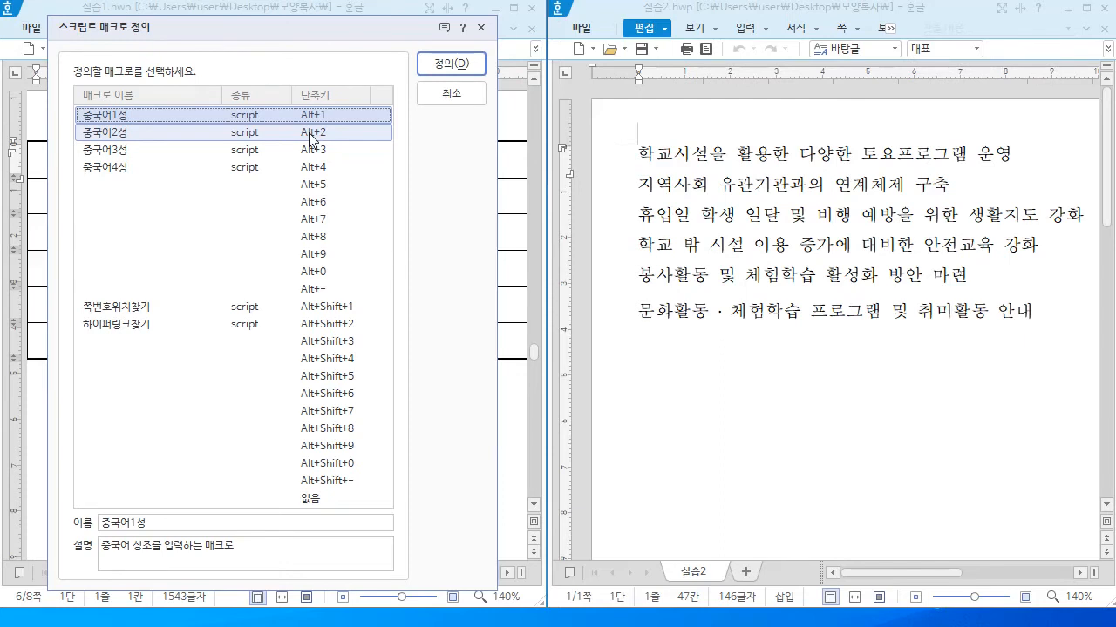
click(311, 138)
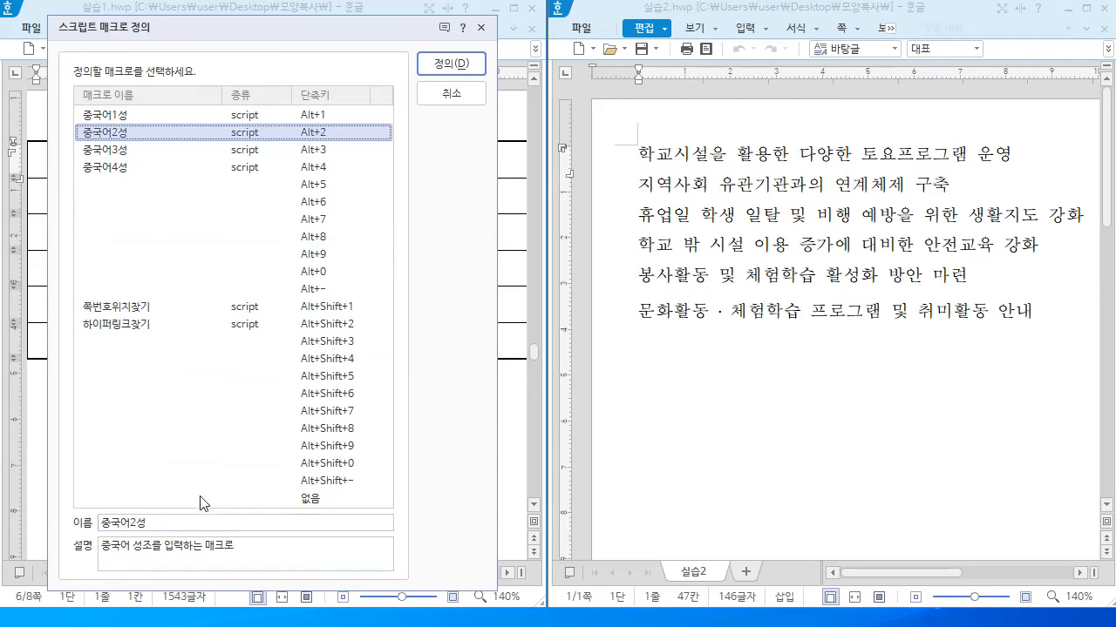
click(449, 62)
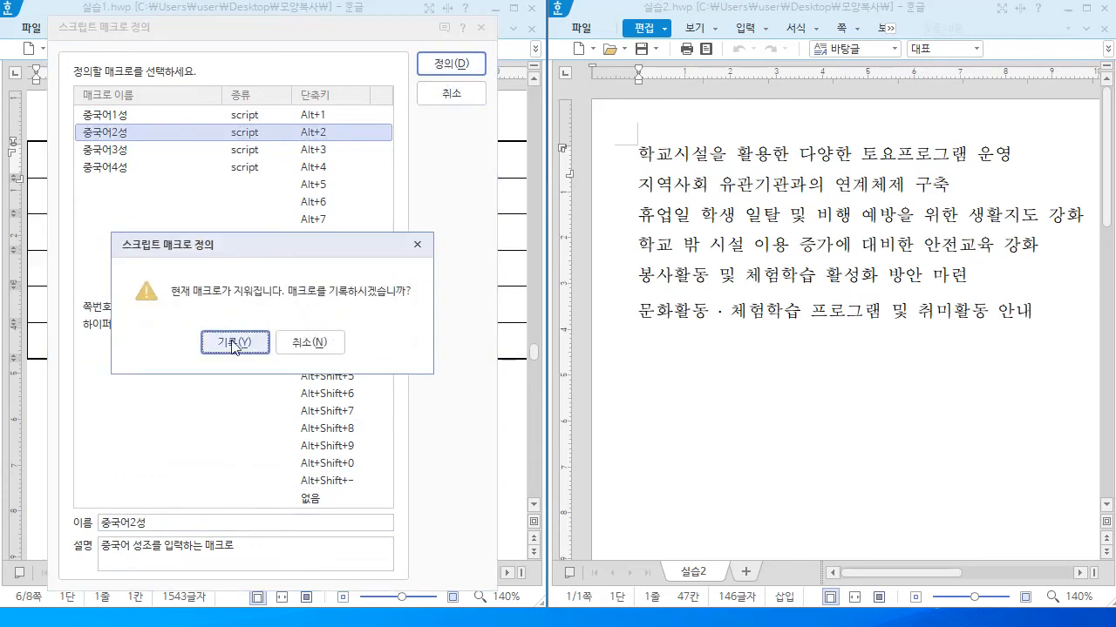
click(231, 347)
Paste the copied line into the table's first row and prefix it with '- '
key(ctrl+v)
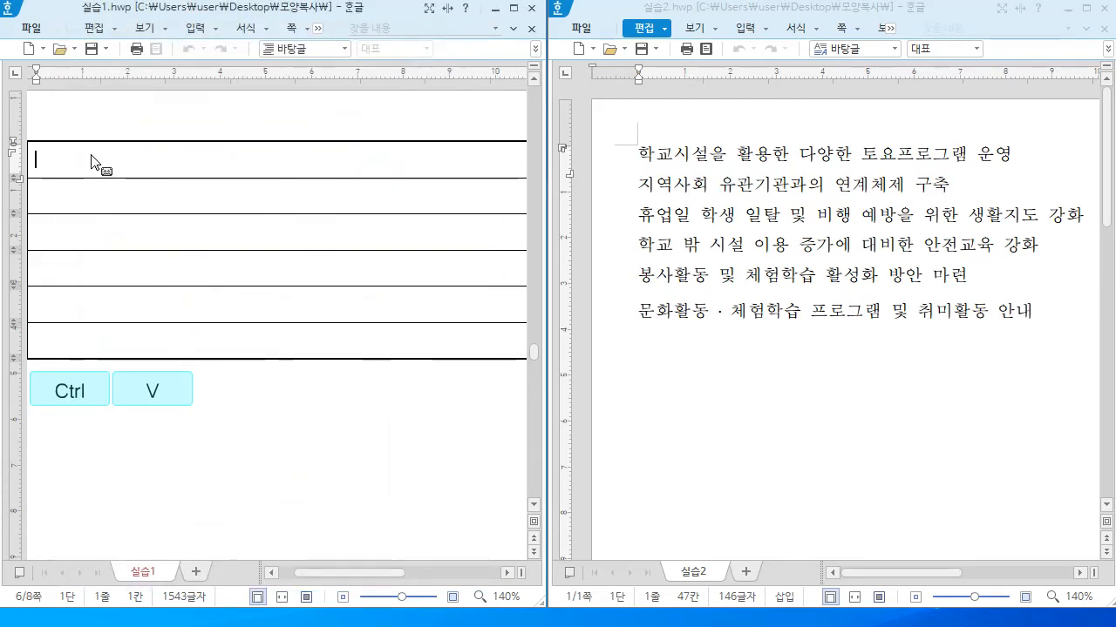
key(ctrl+v)
key(Home)
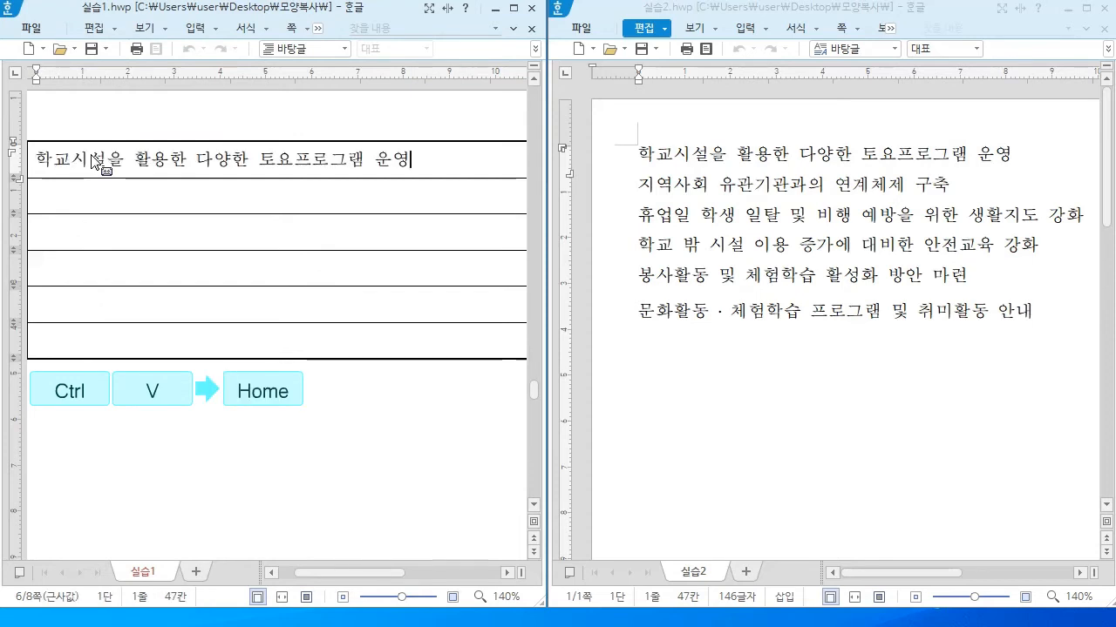
key(minus)
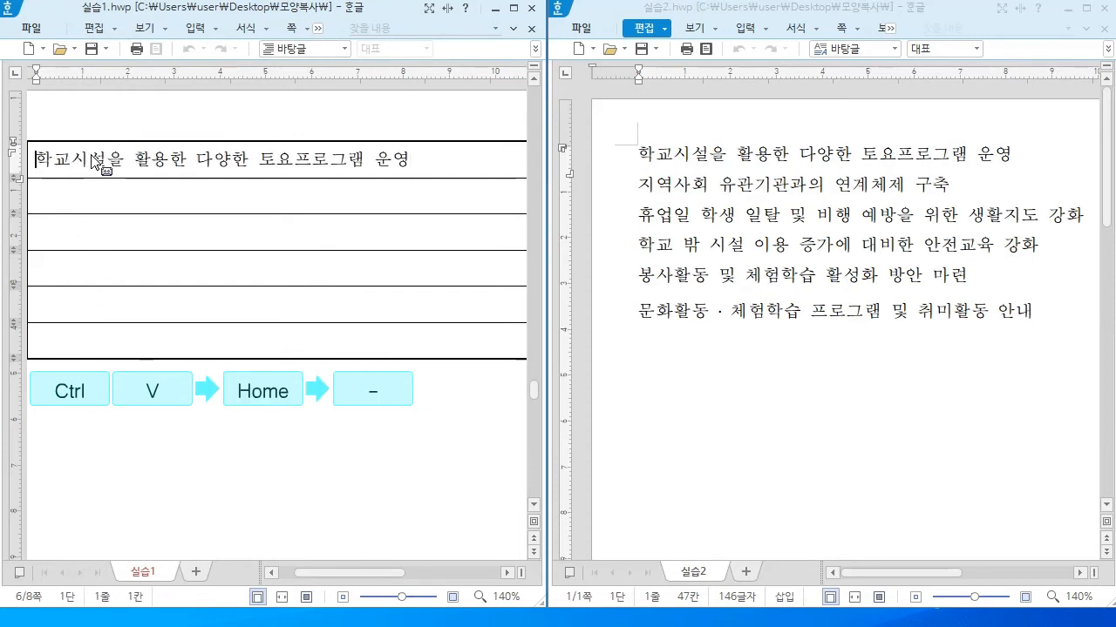
key(space)
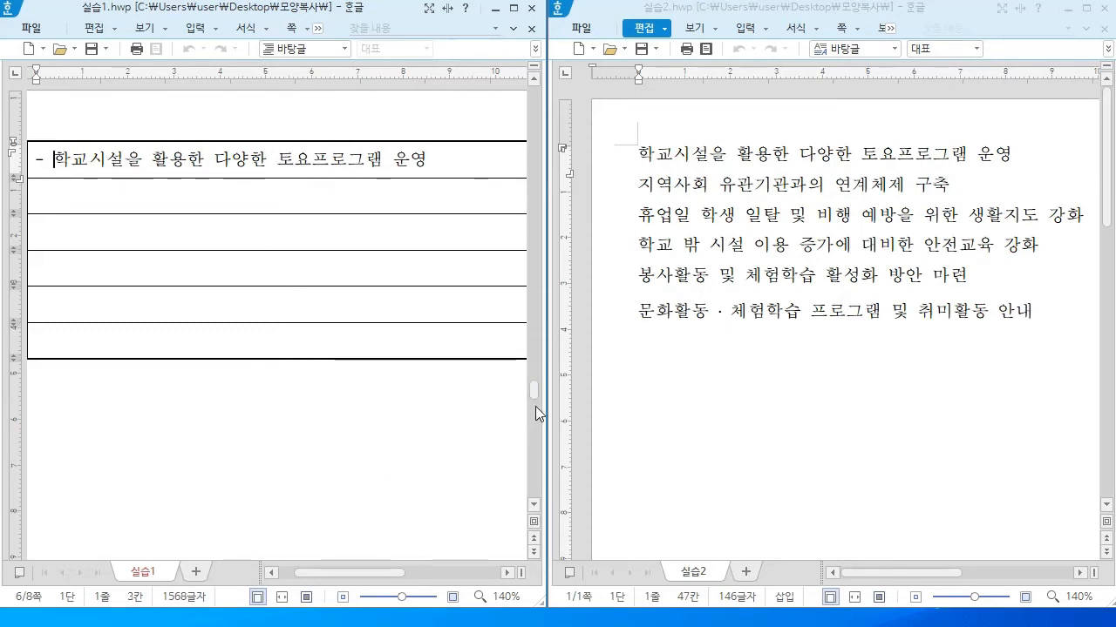
drag(542, 403, 886, 462)
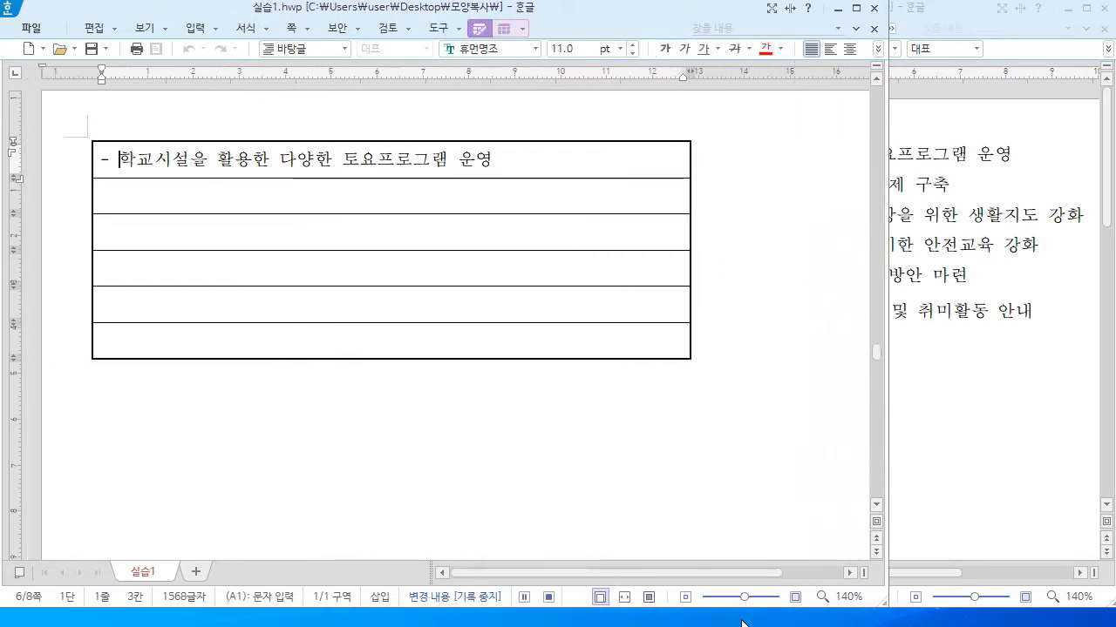
Stop the recording, then fill table rows two and three with 실습2's second and third lines
click(549, 598)
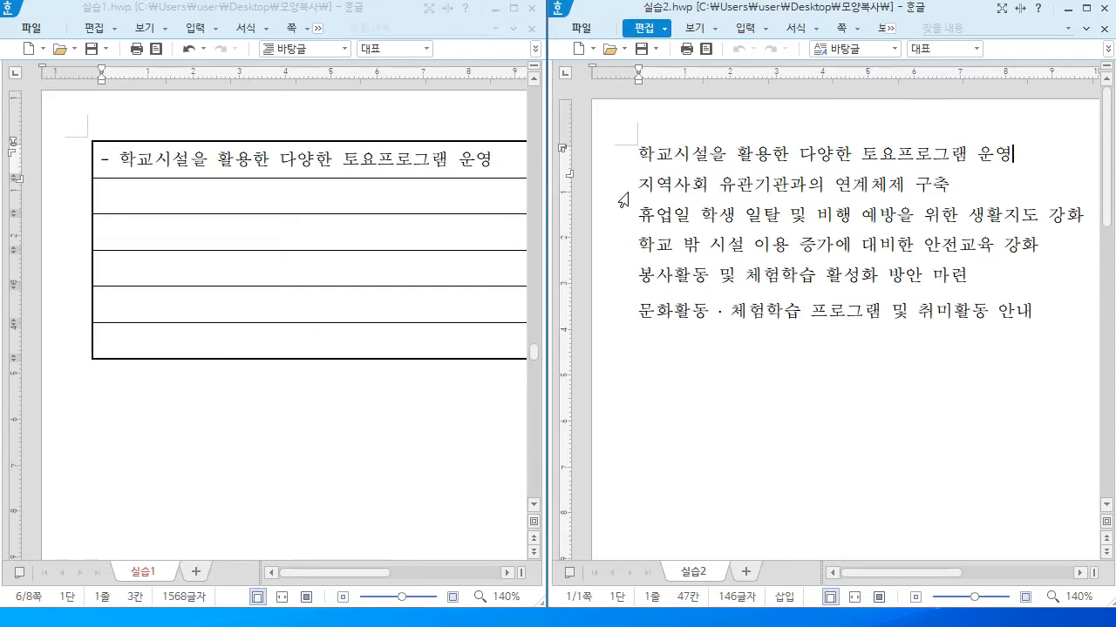
click(724, 185)
key(End)
click(177, 198)
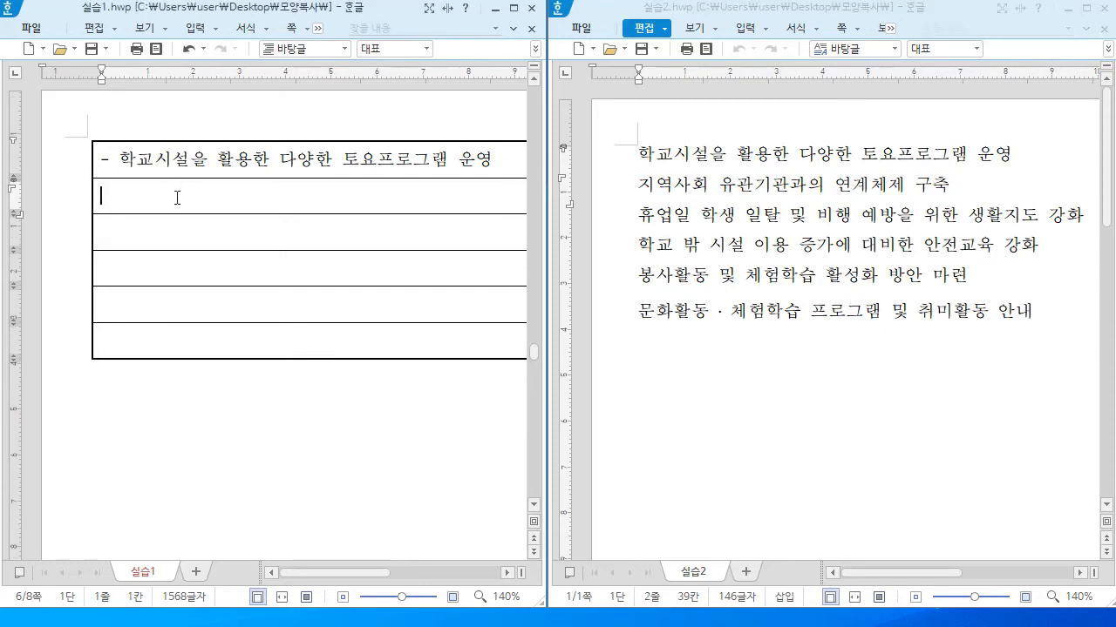
key(ctrl+v)
click(718, 218)
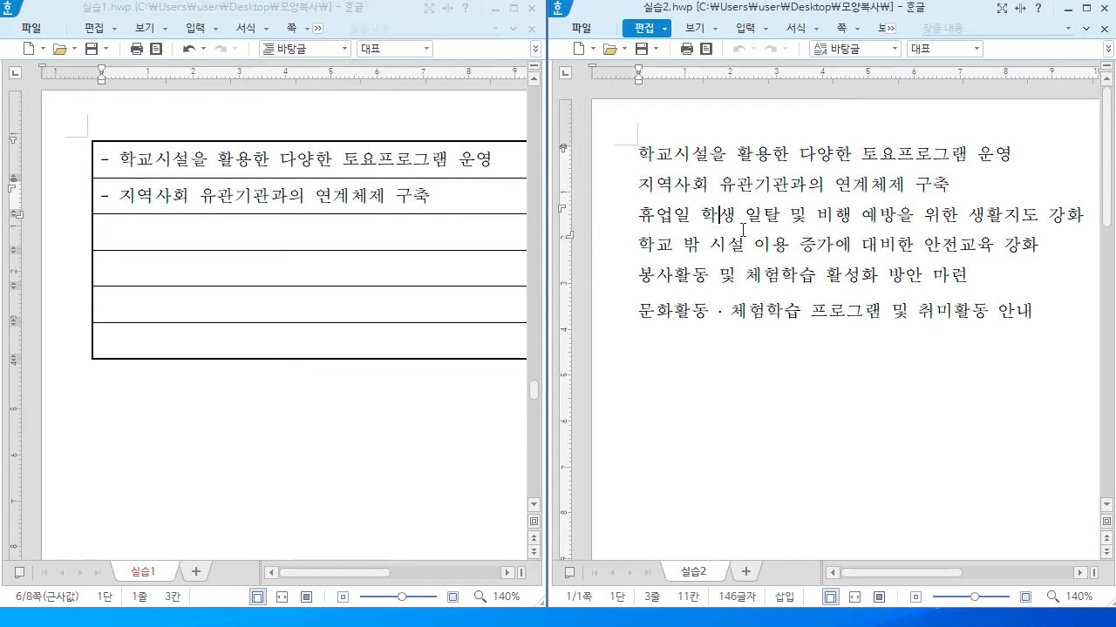
click(269, 236)
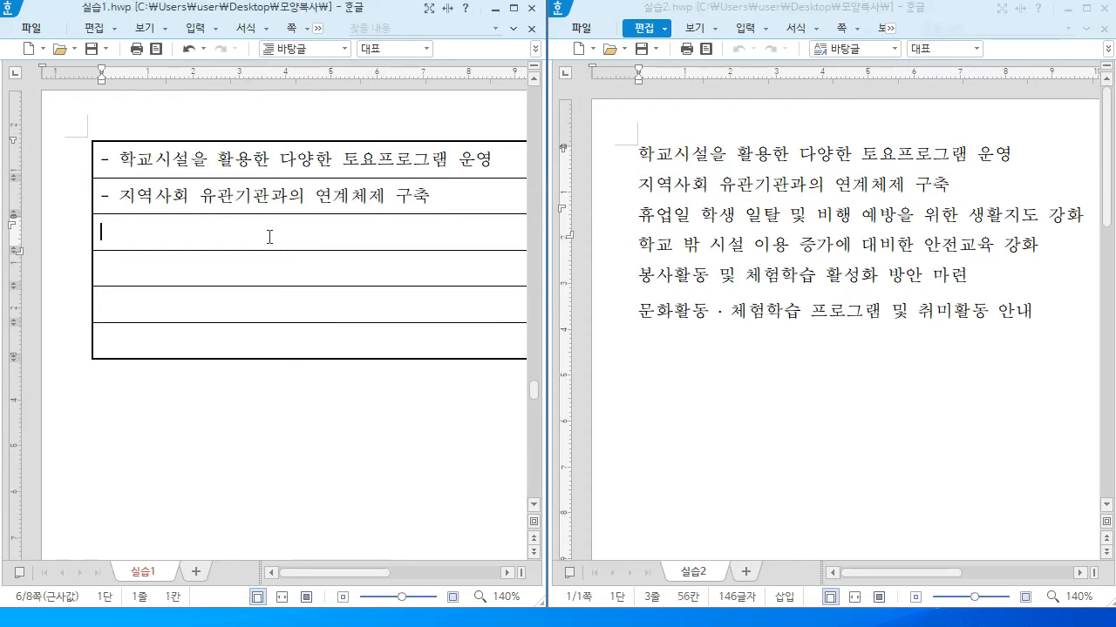
key(ctrl+v)
Fill rows four to six with 실습2's fourth to sixth lines, each prefixed with a dash
click(697, 245)
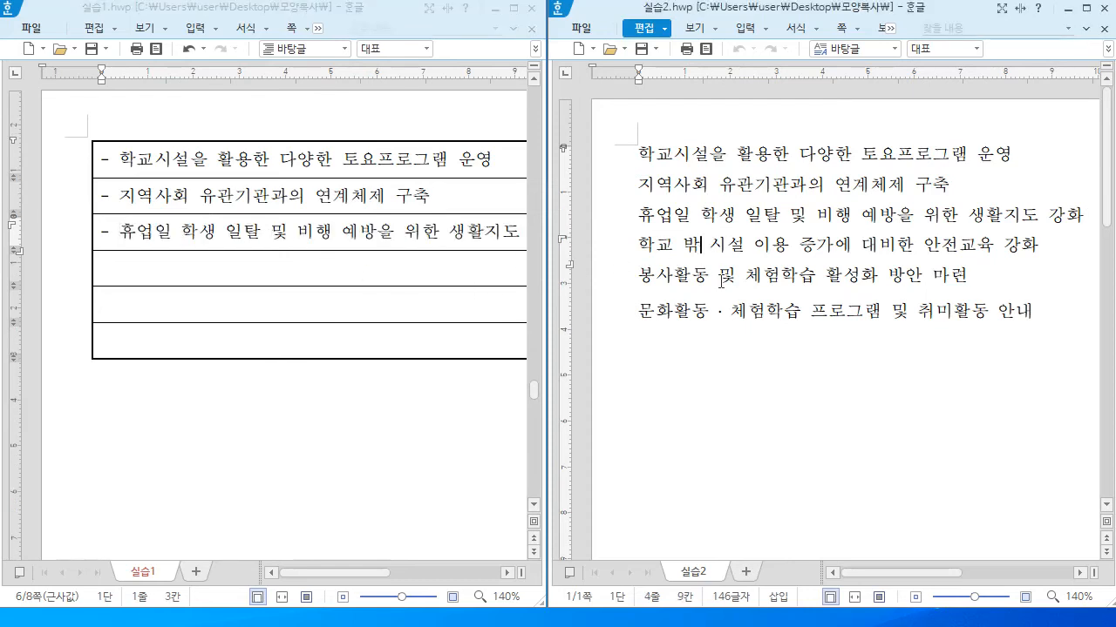
key(End)
click(193, 270)
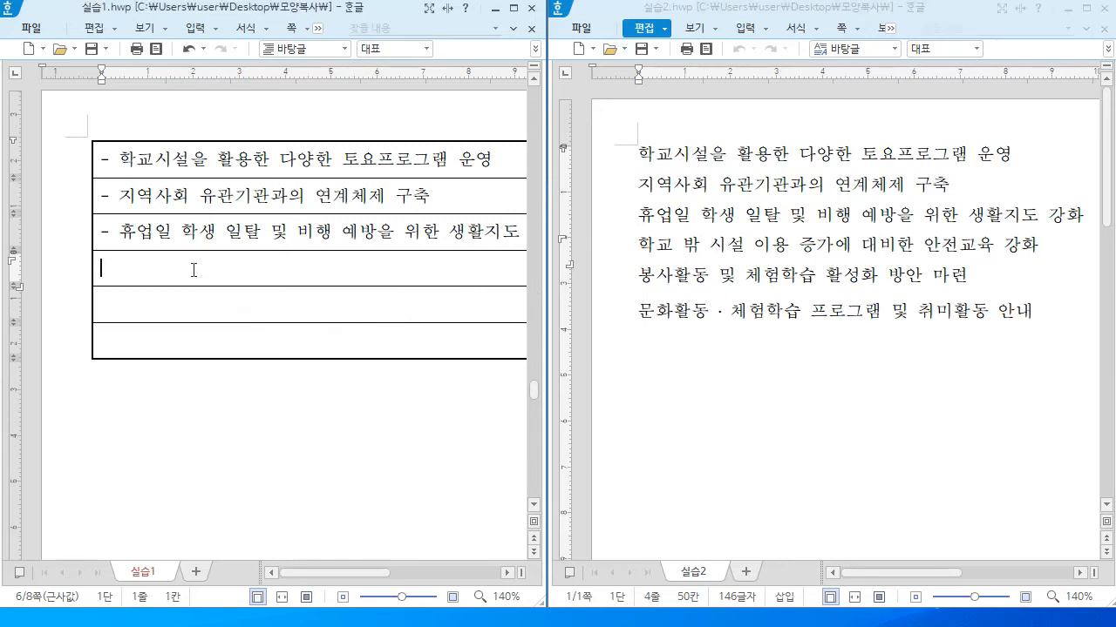
text(학교 밖 시설 이용 증가에 대비한 안전교육 강화)
click(695, 275)
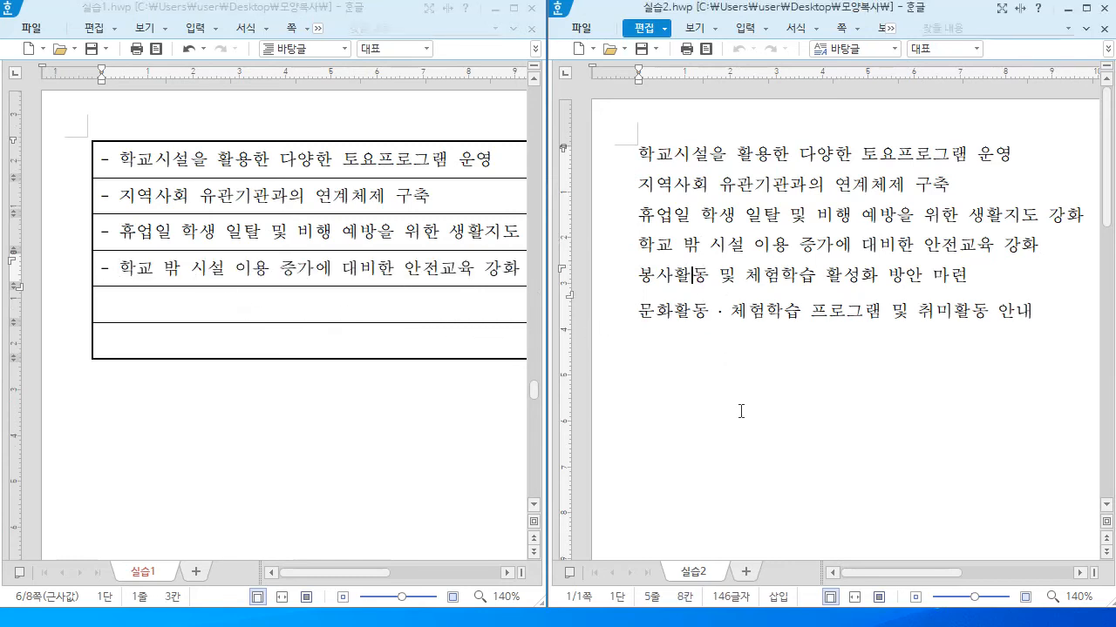
key(End)
click(209, 307)
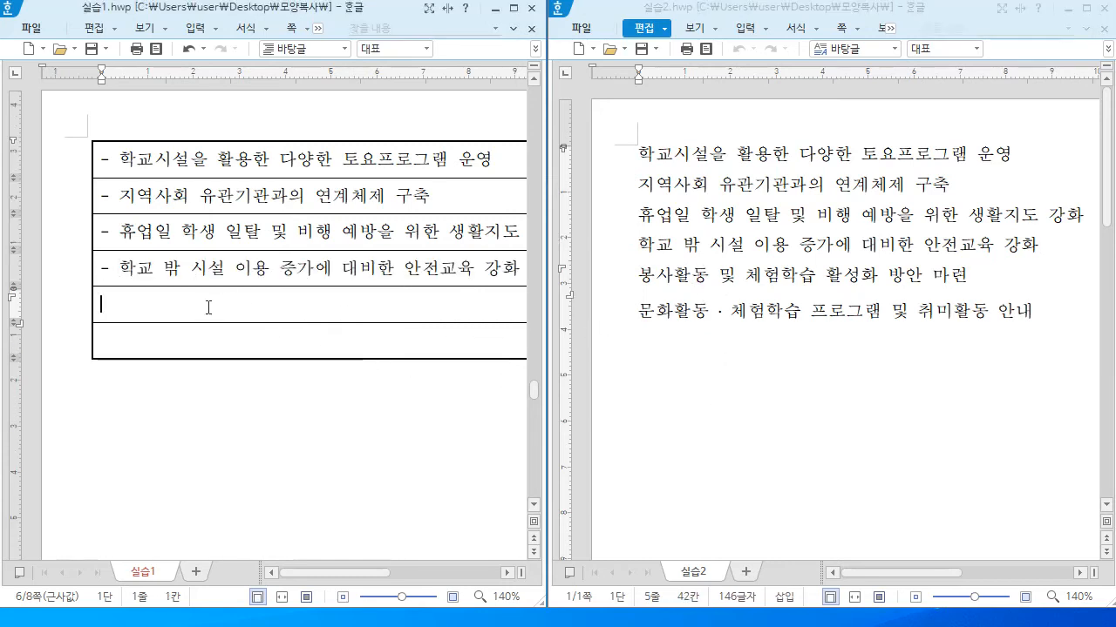
text(봉사활동 및 체험학습 활성화 방안 마련)
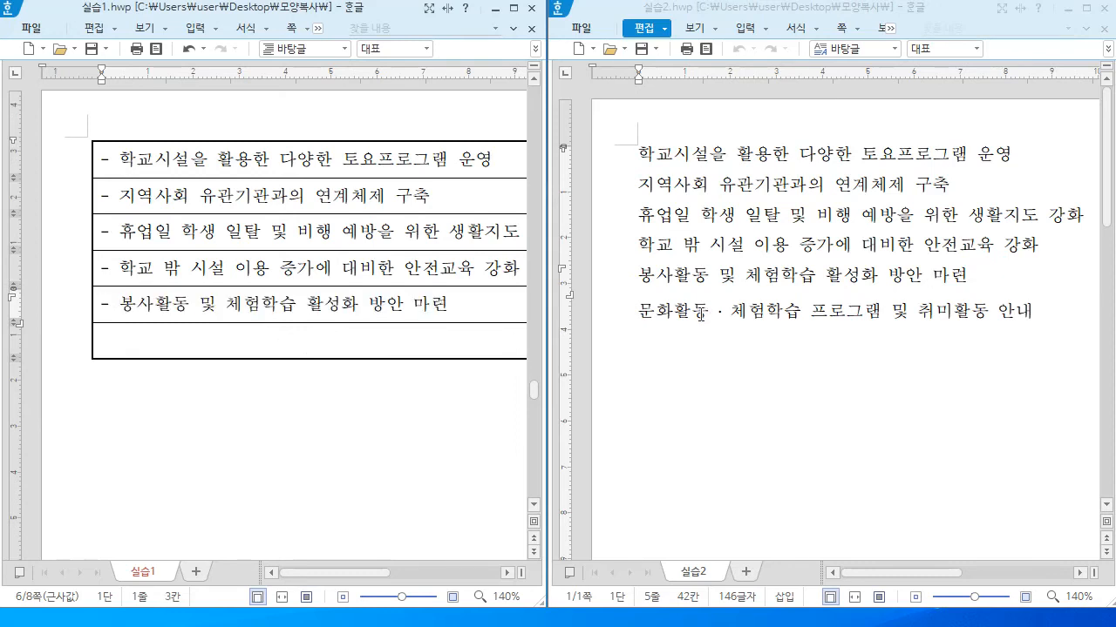
click(709, 311)
key(End)
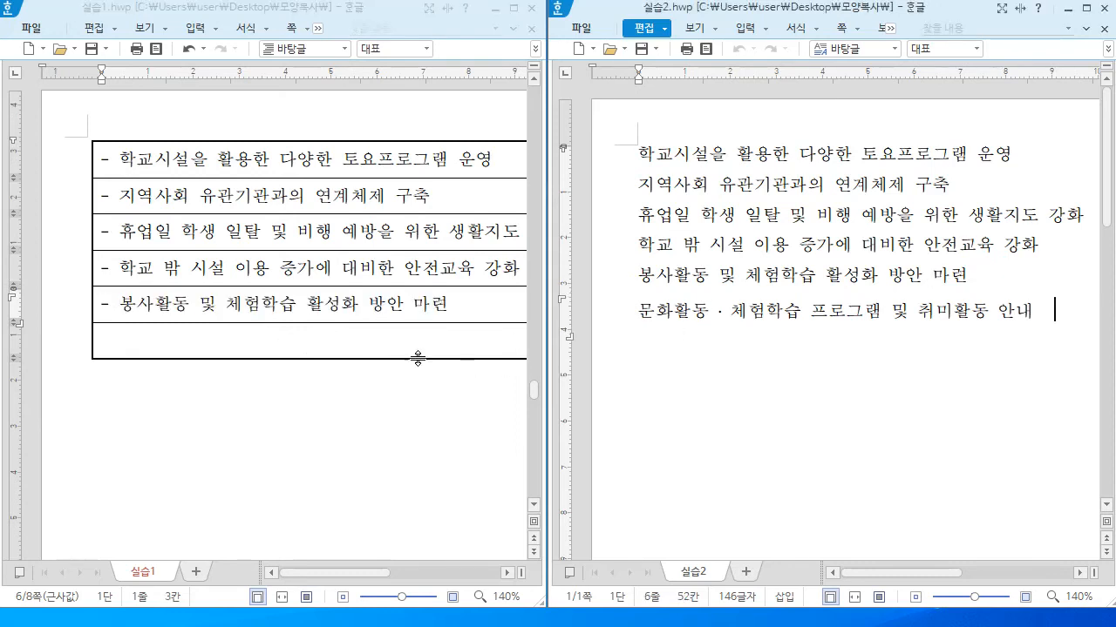
click(329, 339)
text(문화활동 · 체험학습 프로그램 및 취미활동 안내)
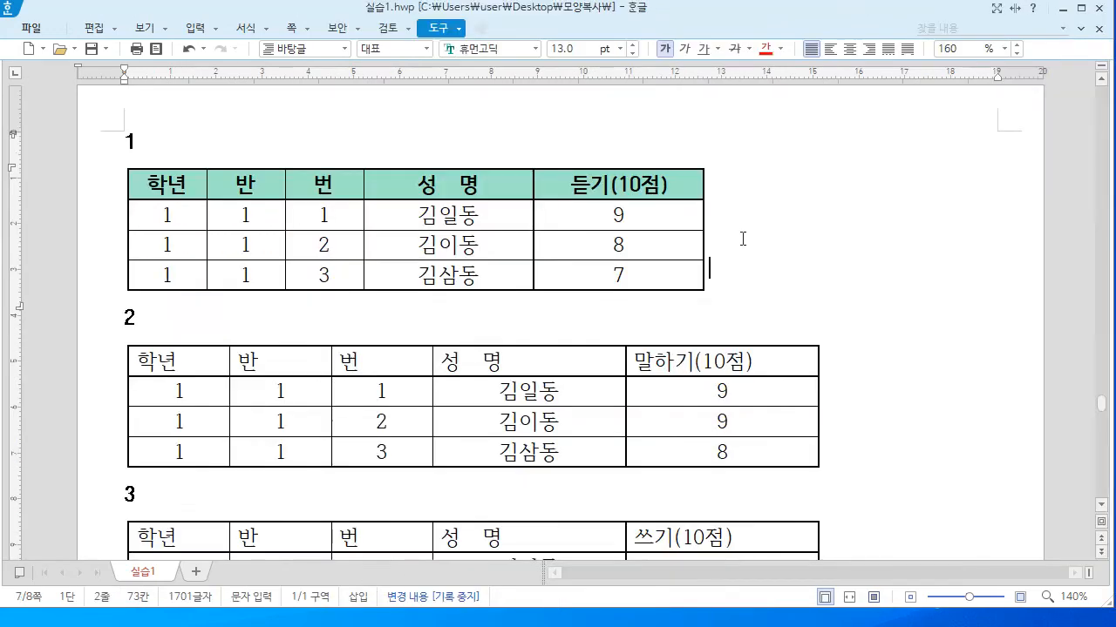
Bring the score tables into view and place the caret in table 1's 학년 header cell
scroll(741, 241, down, 15)
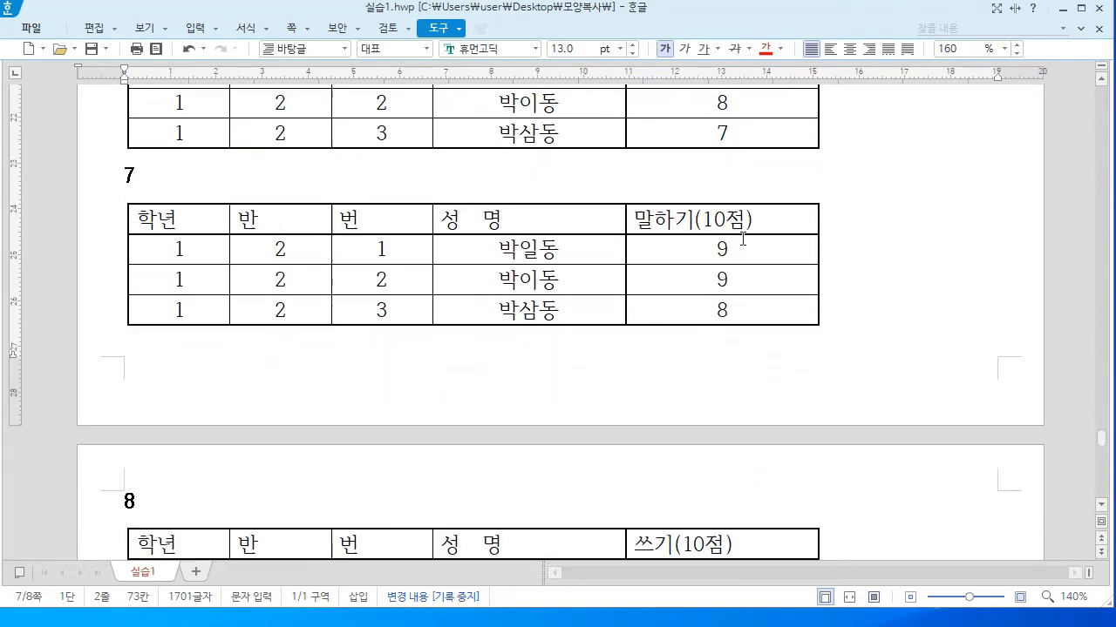
scroll(742, 238, up, 15)
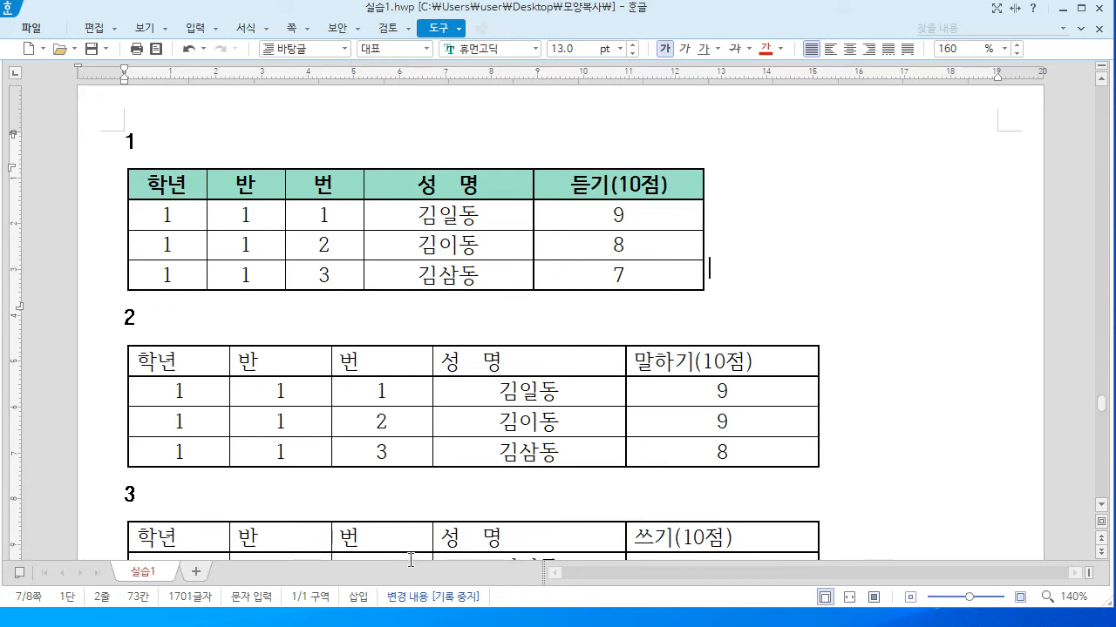
click(183, 183)
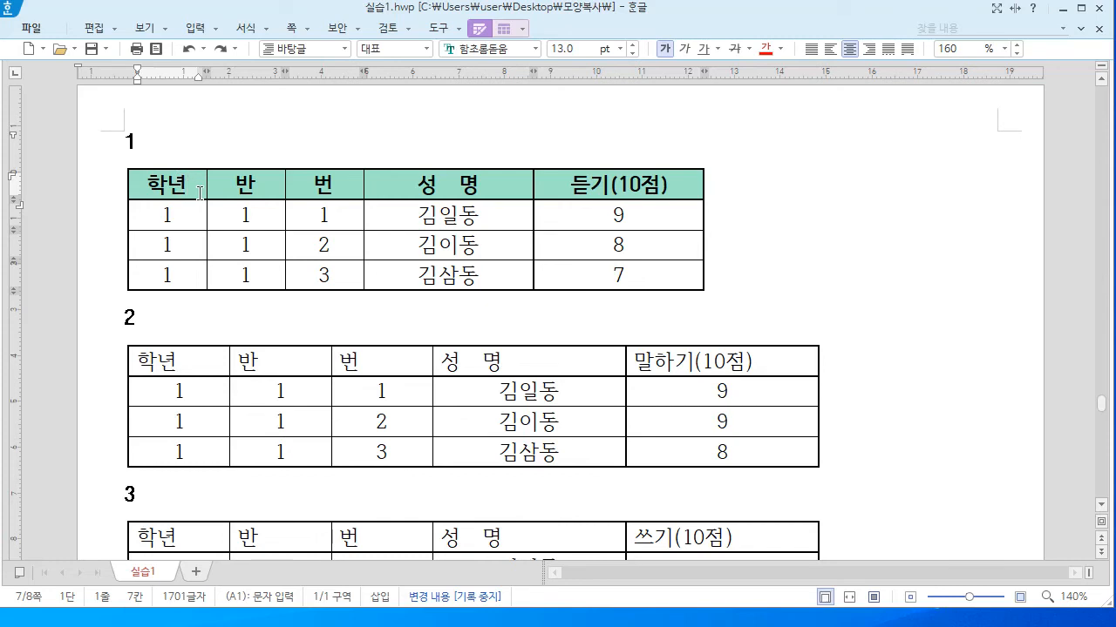
Copy table 1's header character and paragraph formatting plus its cell background with 모양 복사
key(alt+c)
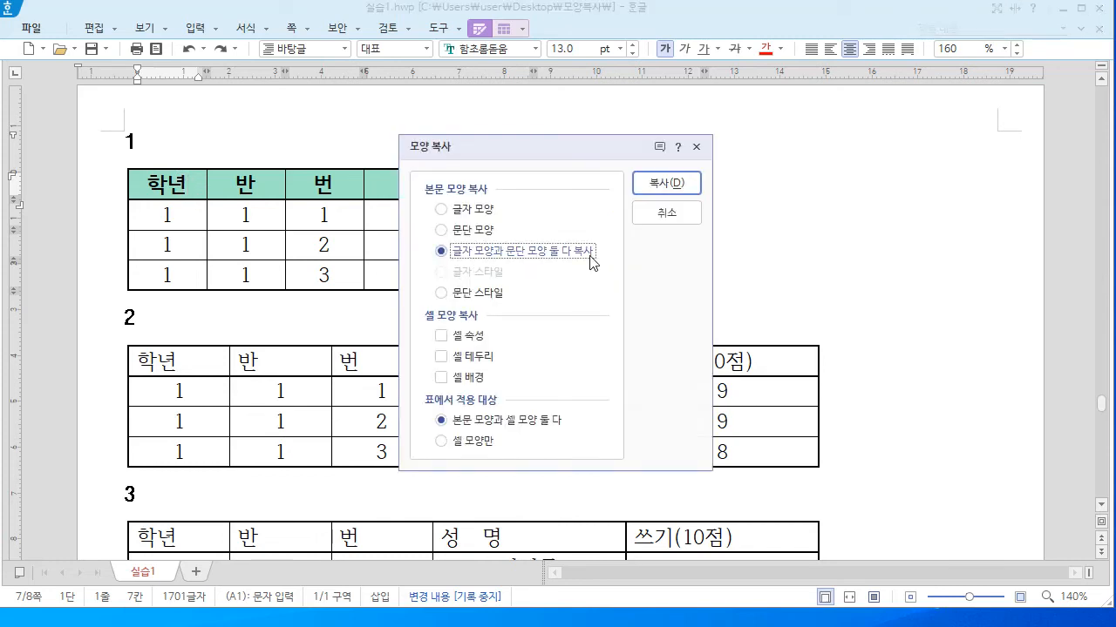
click(442, 380)
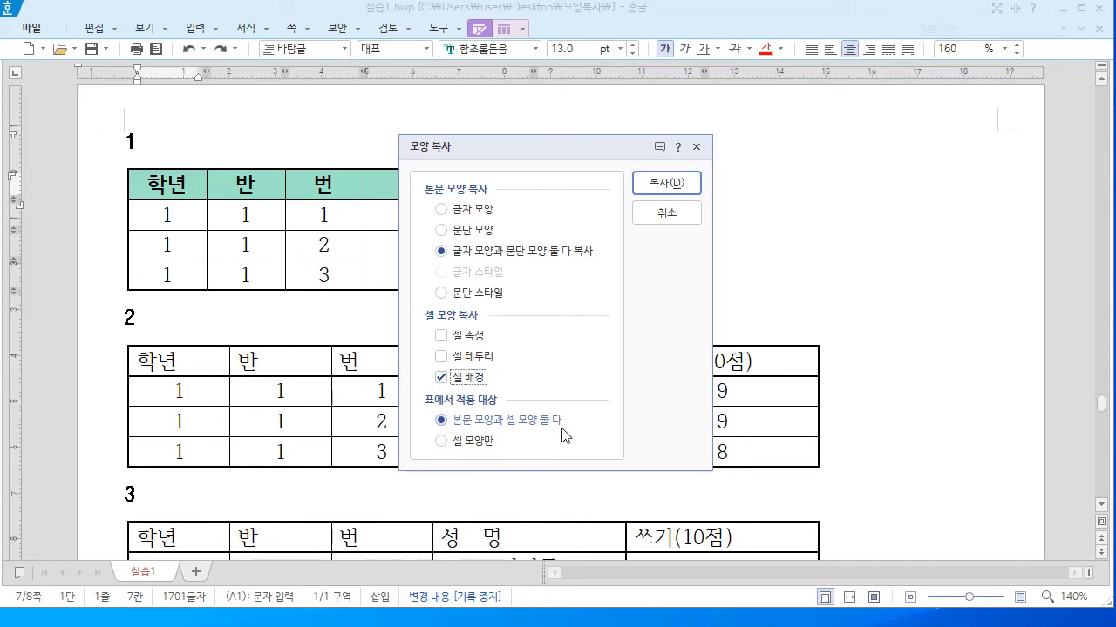
click(679, 189)
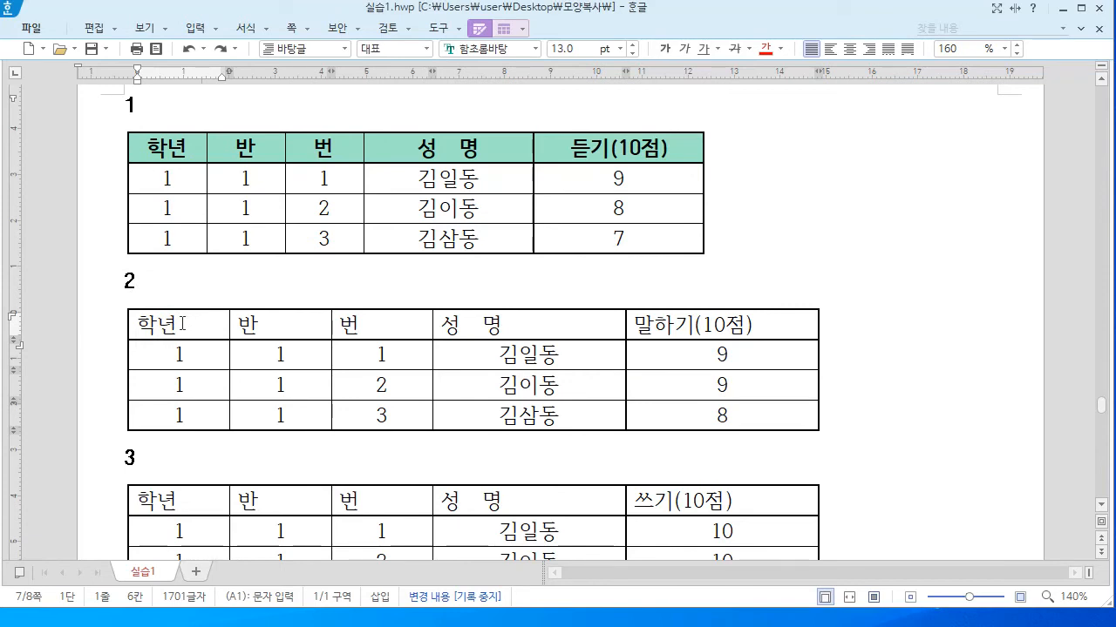
Begin recording a new script macro in the 중국어1성 (Alt+1) slot, confirming the overwrite
click(460, 30)
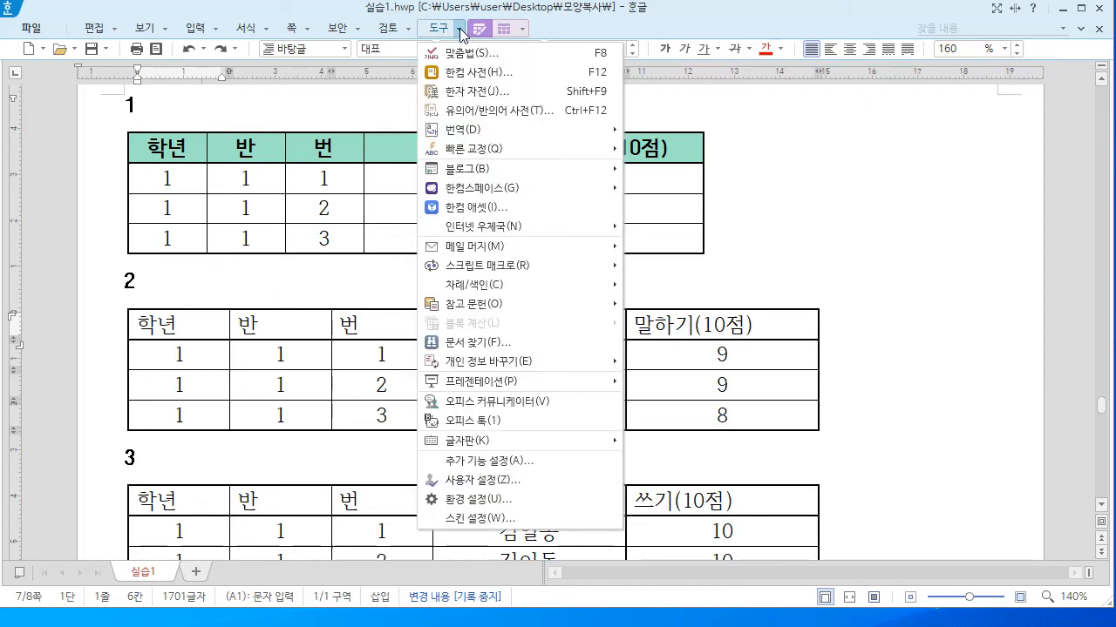
mouse_move(479, 269)
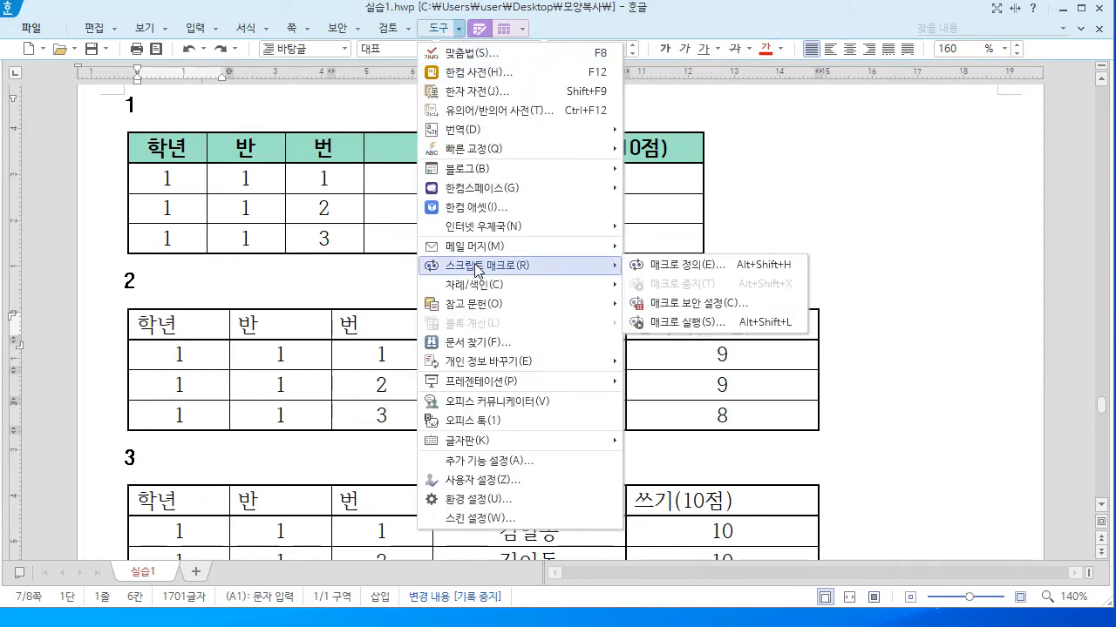
click(687, 266)
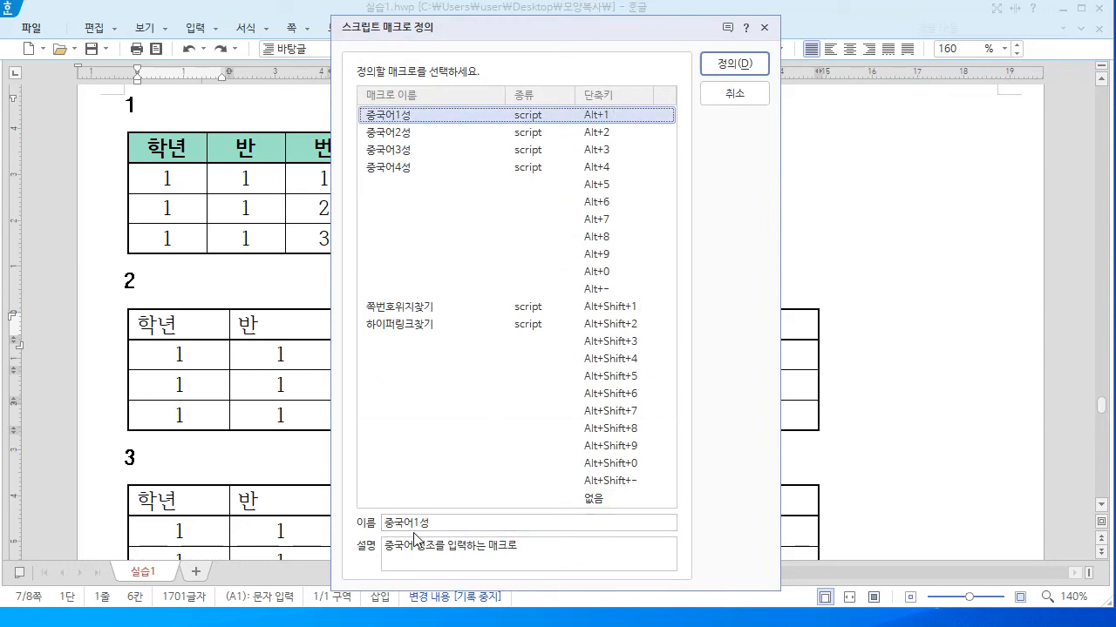
click(741, 71)
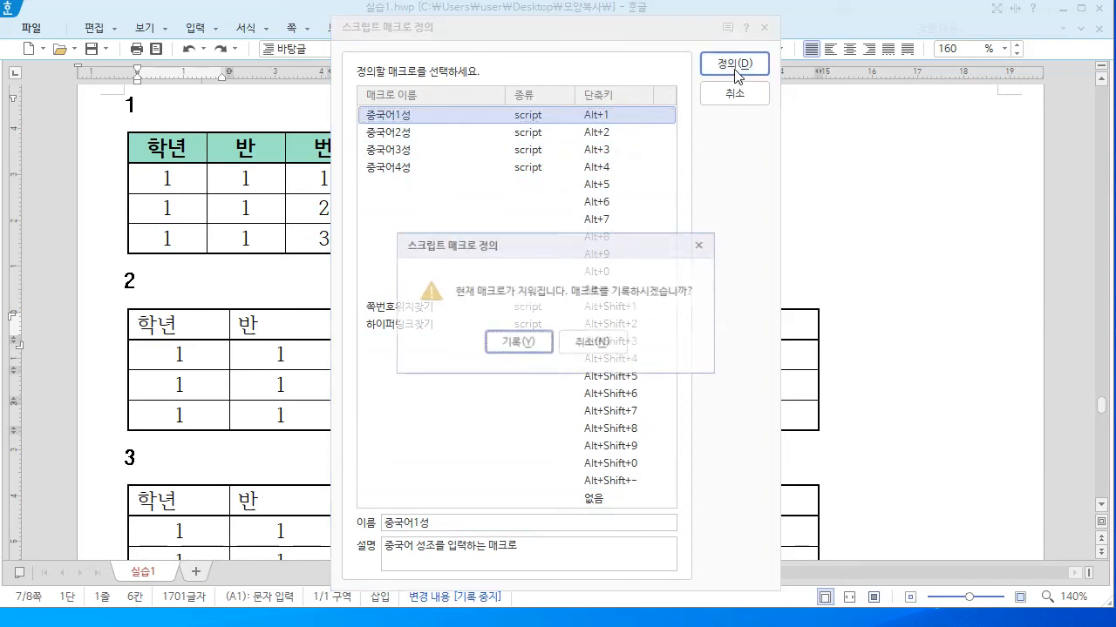
click(520, 343)
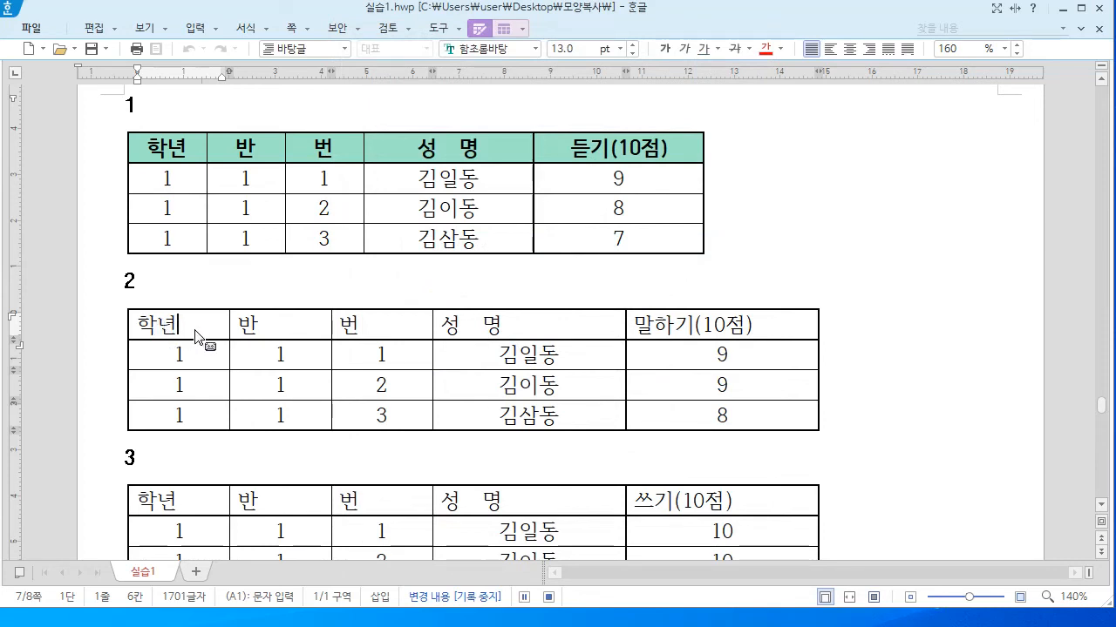
Select table 2's header row, apply table 1's copied format, and narrow the columns three times
key(F5)
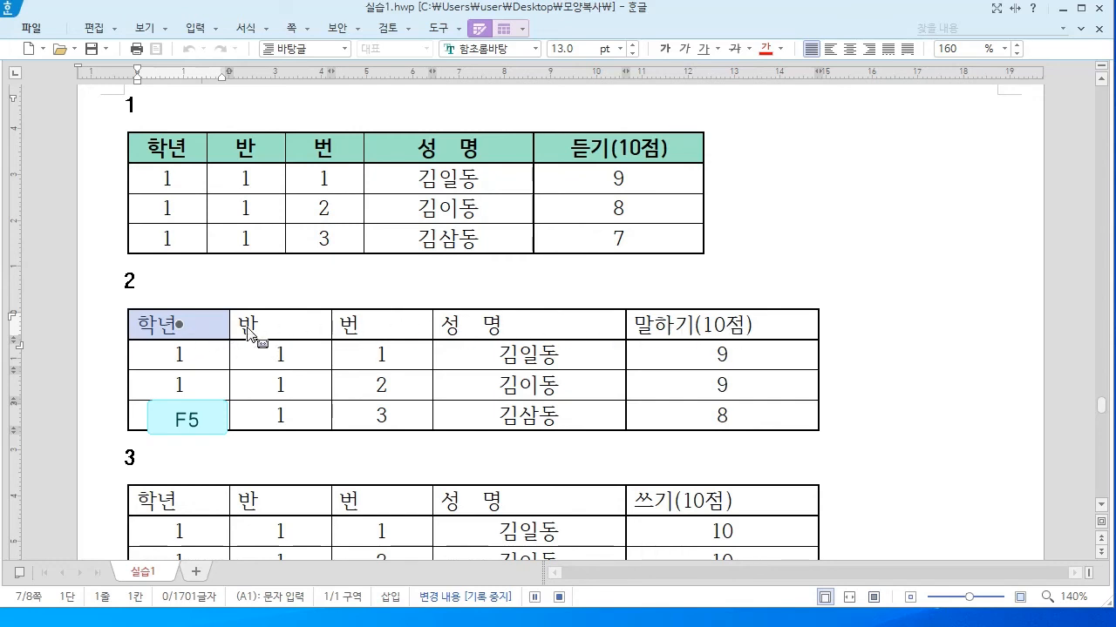
key(F3)
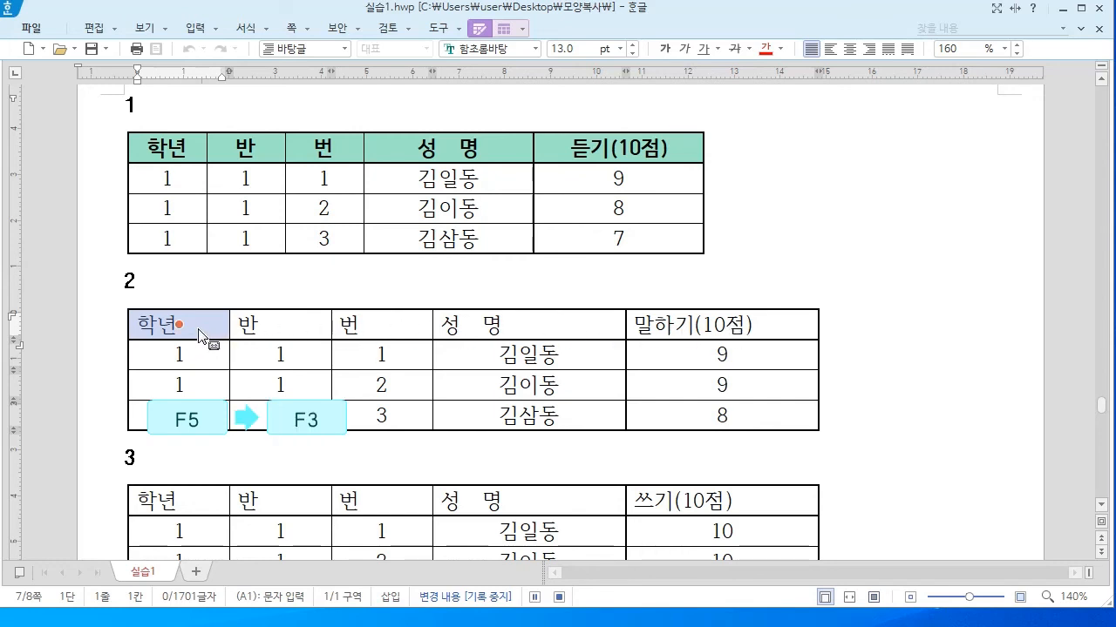
key(End)
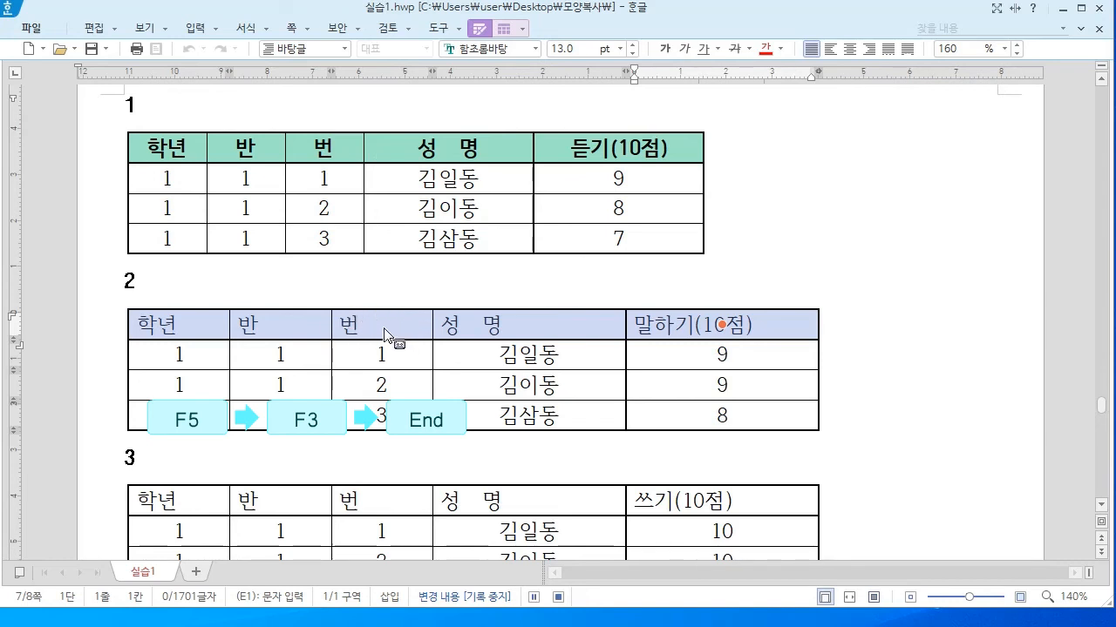
key(alt+c)
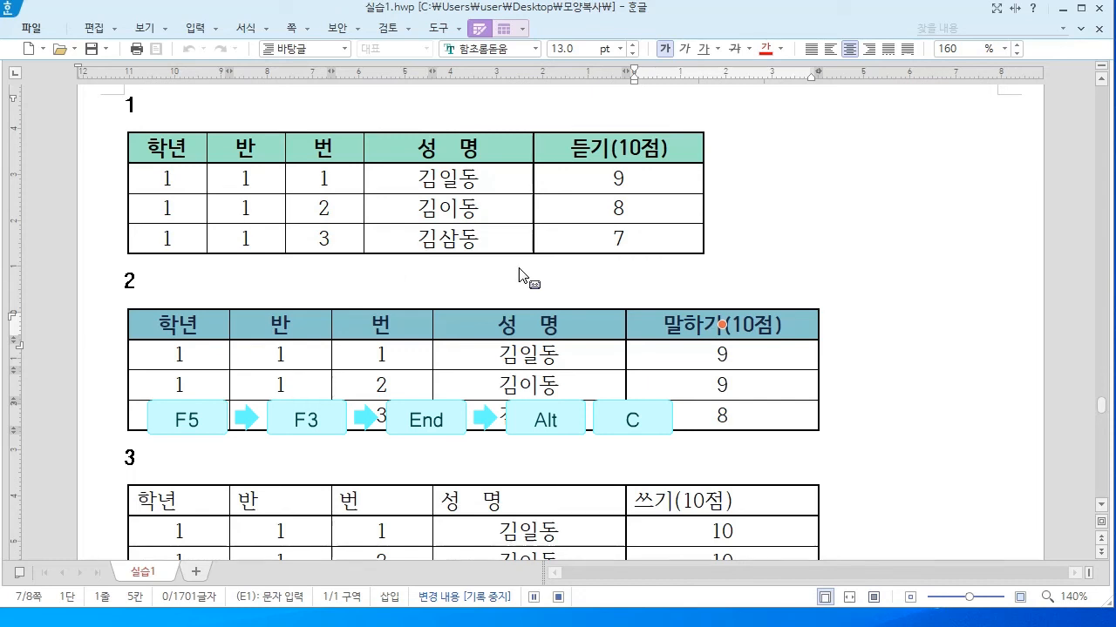
key(ctrl+Left)
key(ctrl+Left)
key(ctrl+Left)
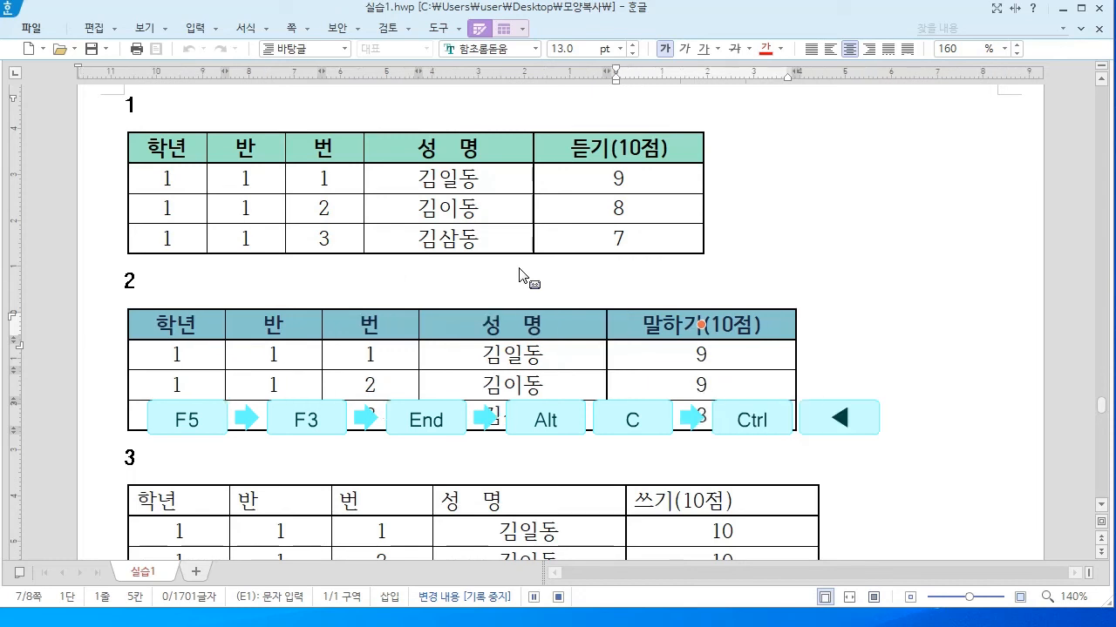
key(ctrl+Left)
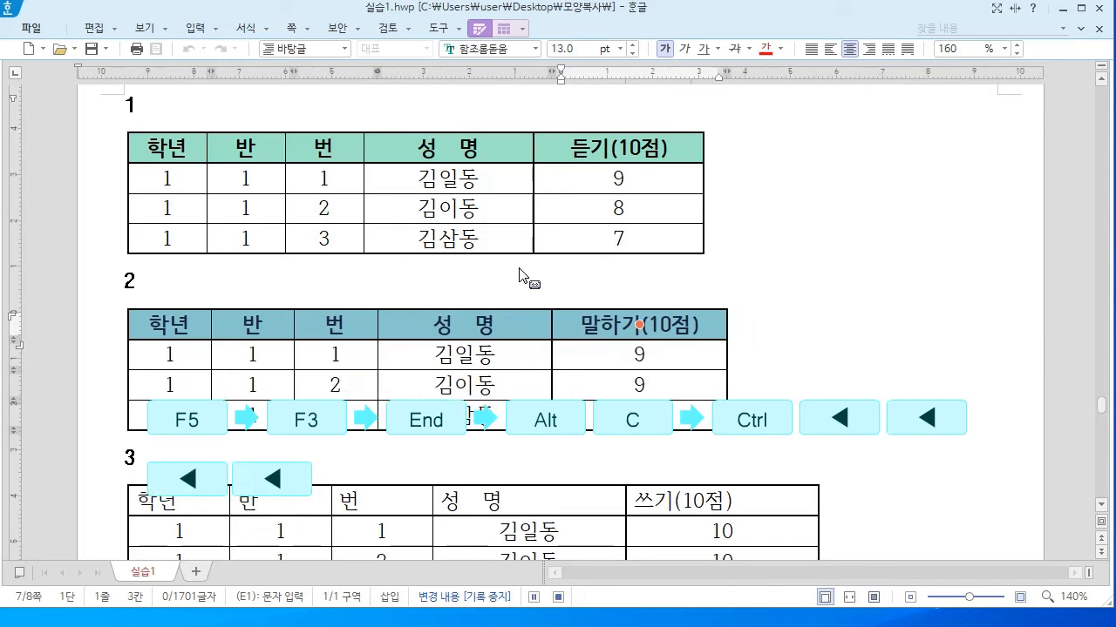
key(ctrl+Left)
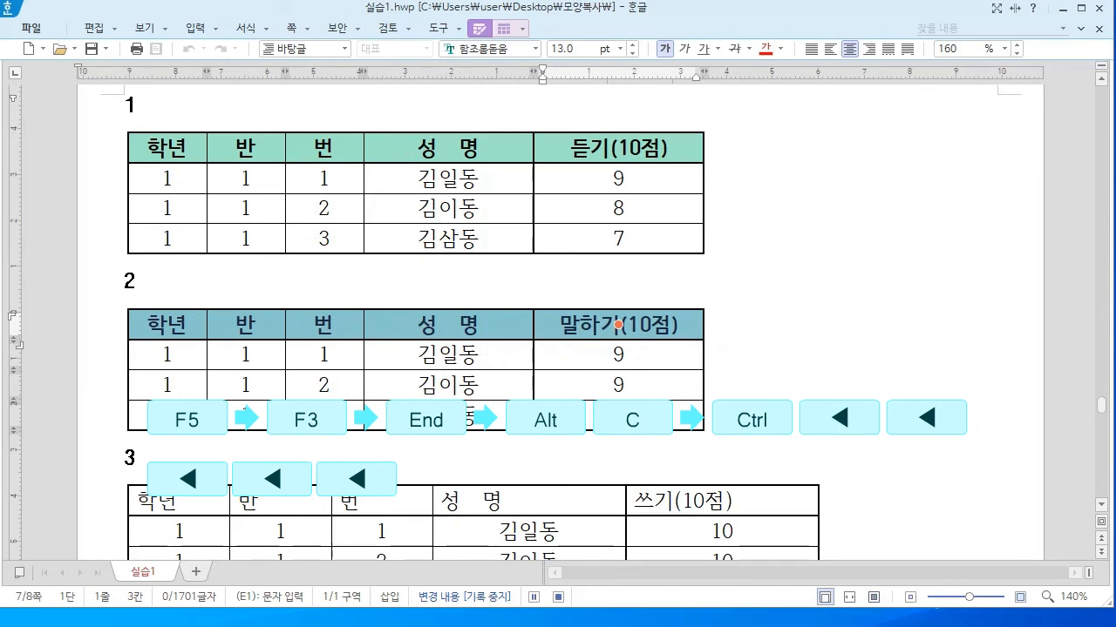
Move the caret to table 3's first header cell, clear the selection, and stop recording
key(Page_Down)
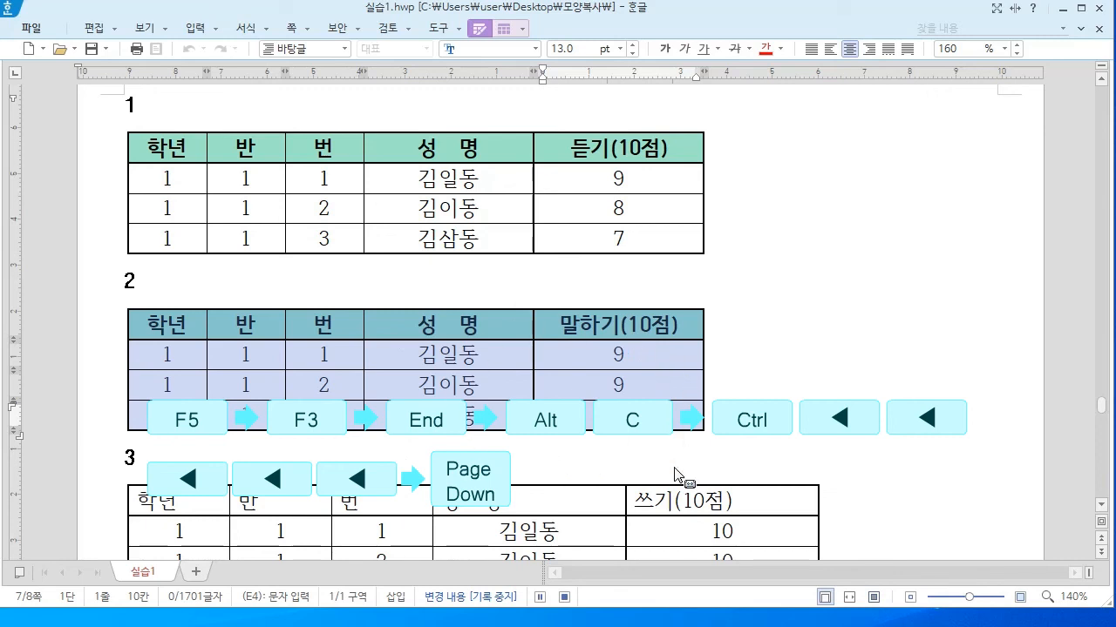
key(Escape)
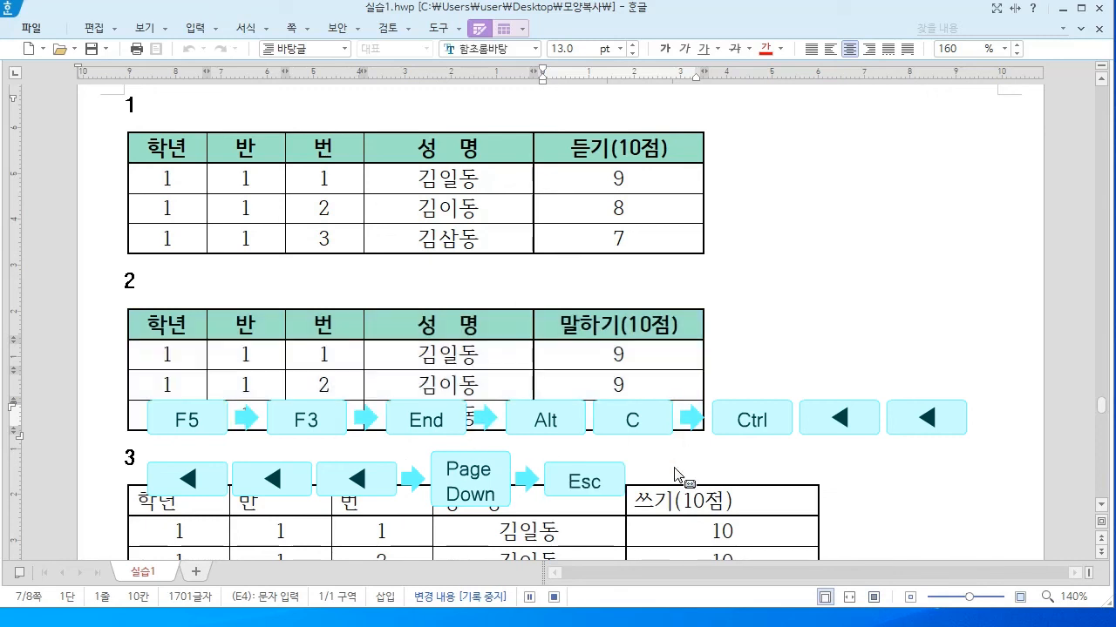
key(Down)
key(Down)
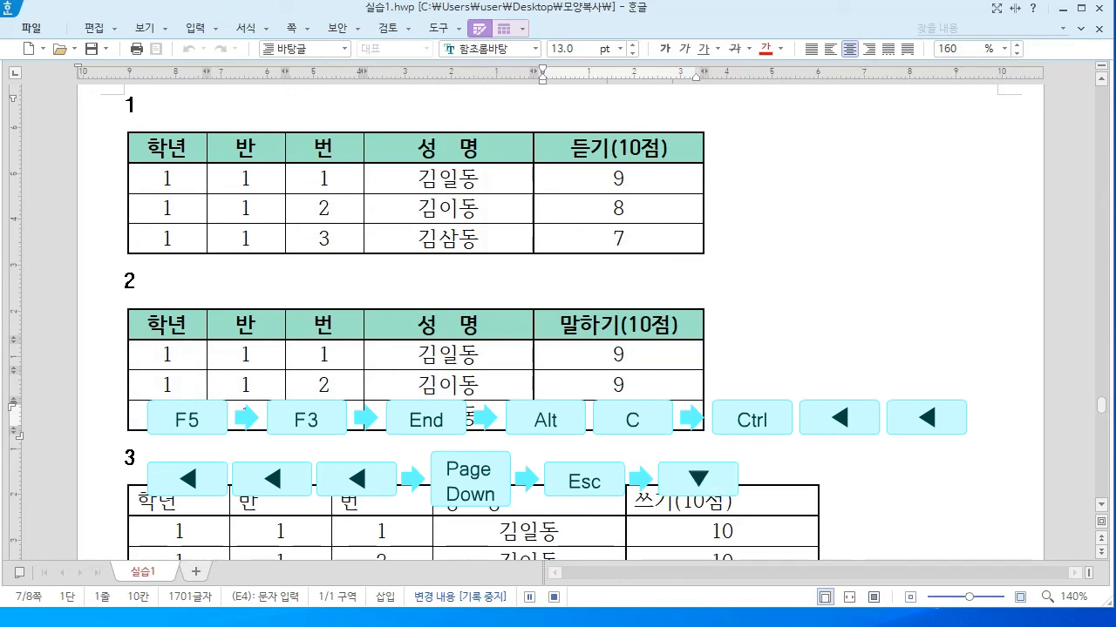
key(Down)
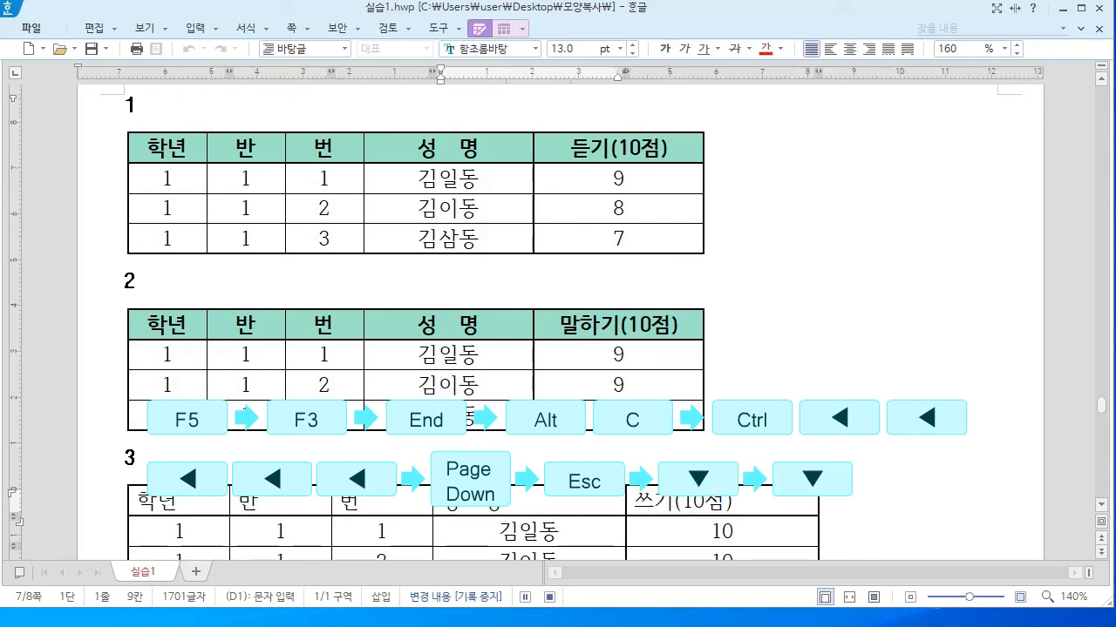
key(F5)
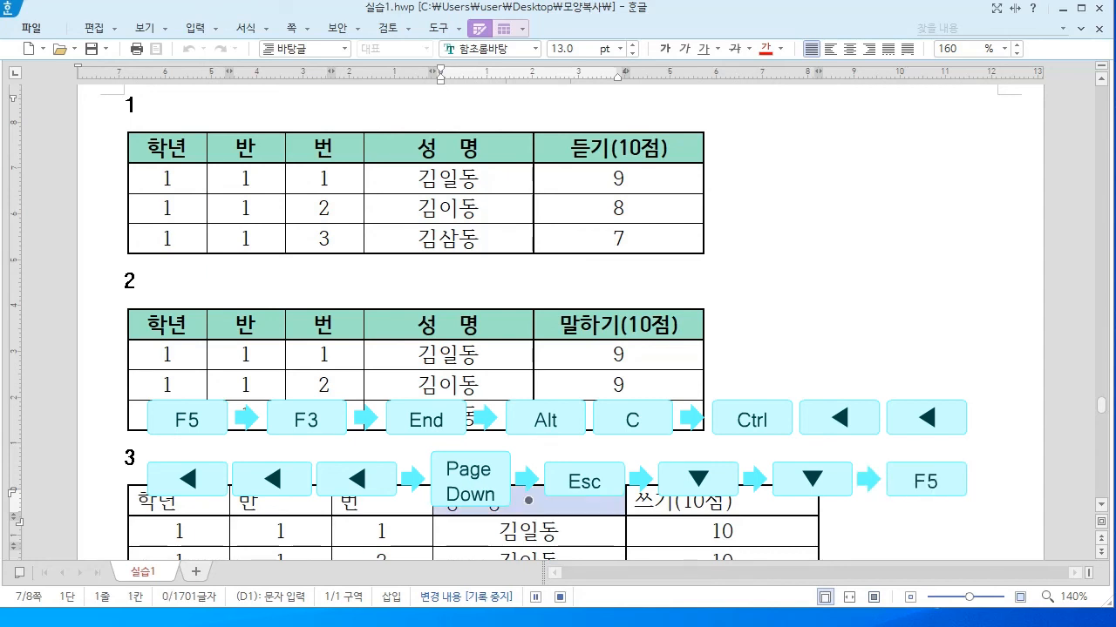
key(Home)
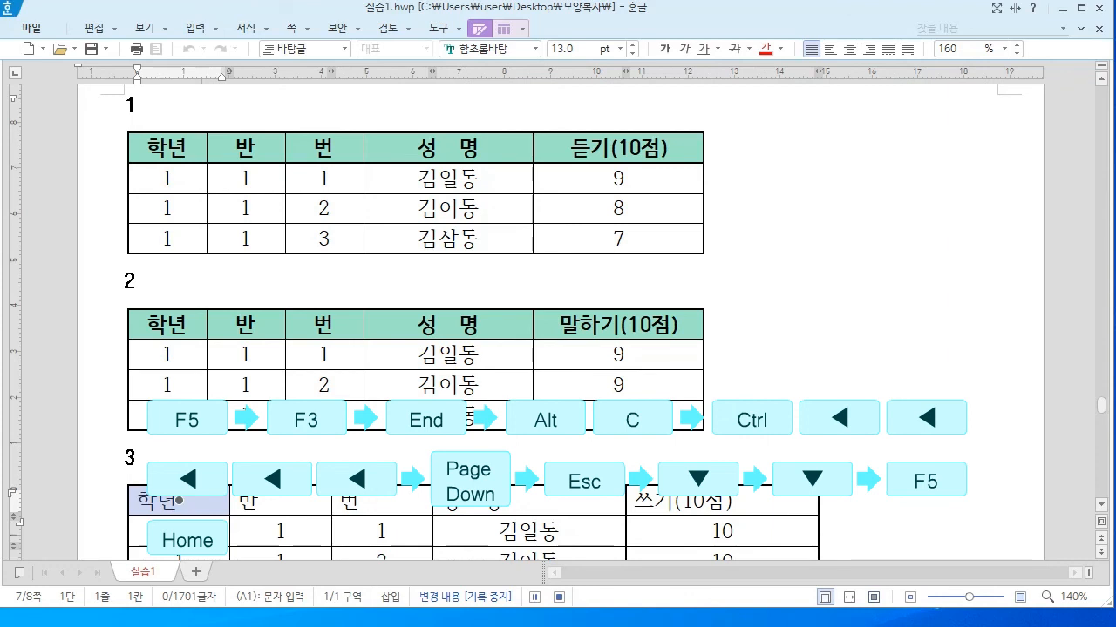
key(Escape)
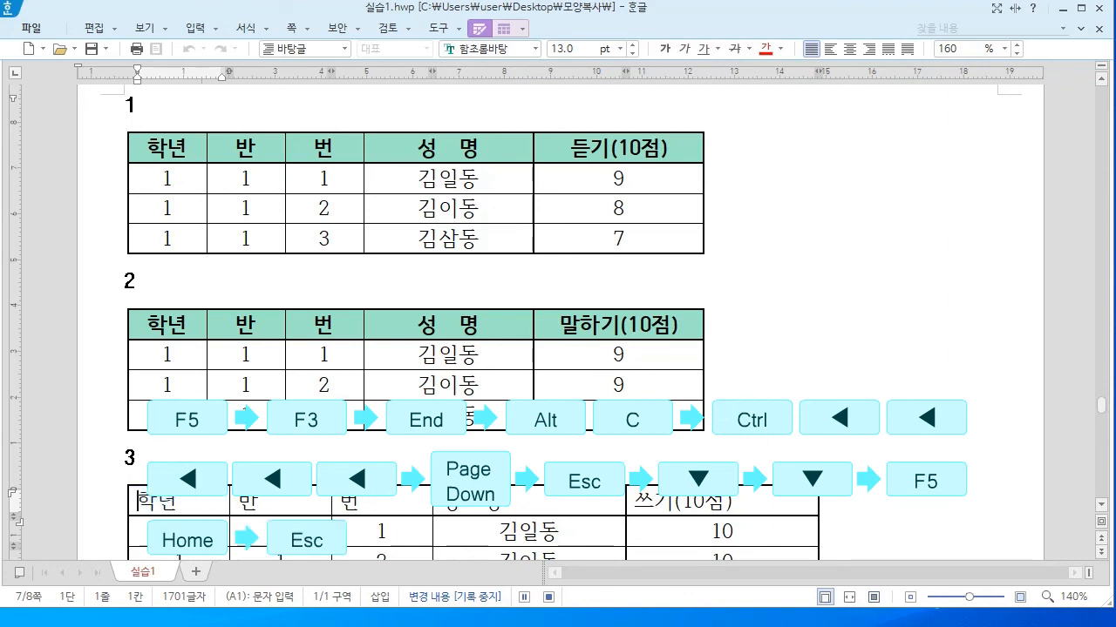
click(550, 600)
From table 3's 학년 cell, run the recorded macro with a repeat count of 5
click(201, 510)
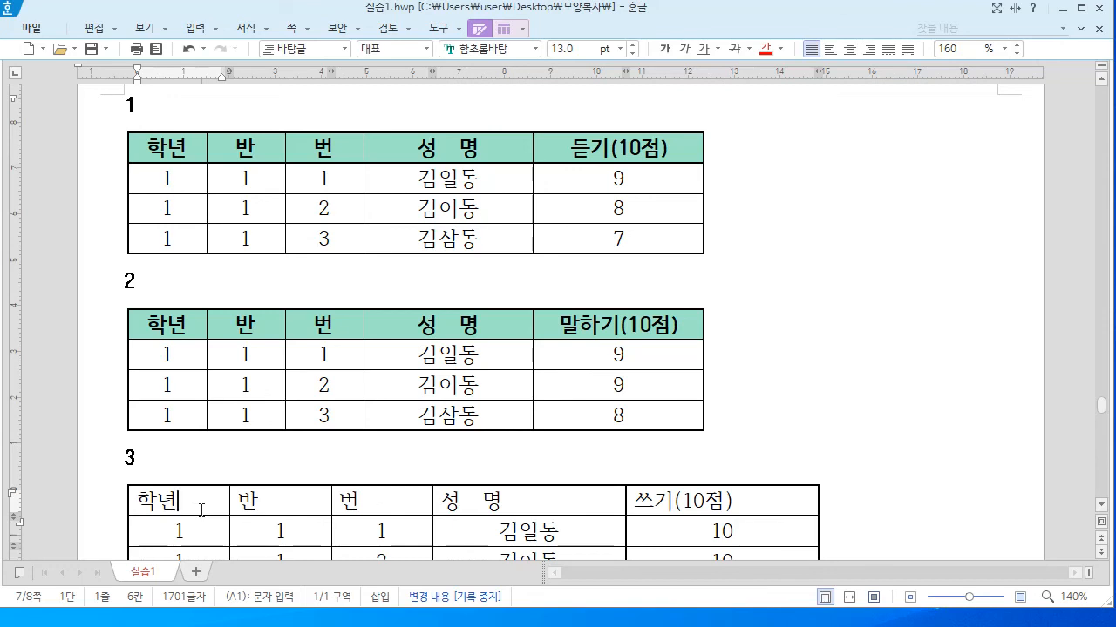
click(459, 33)
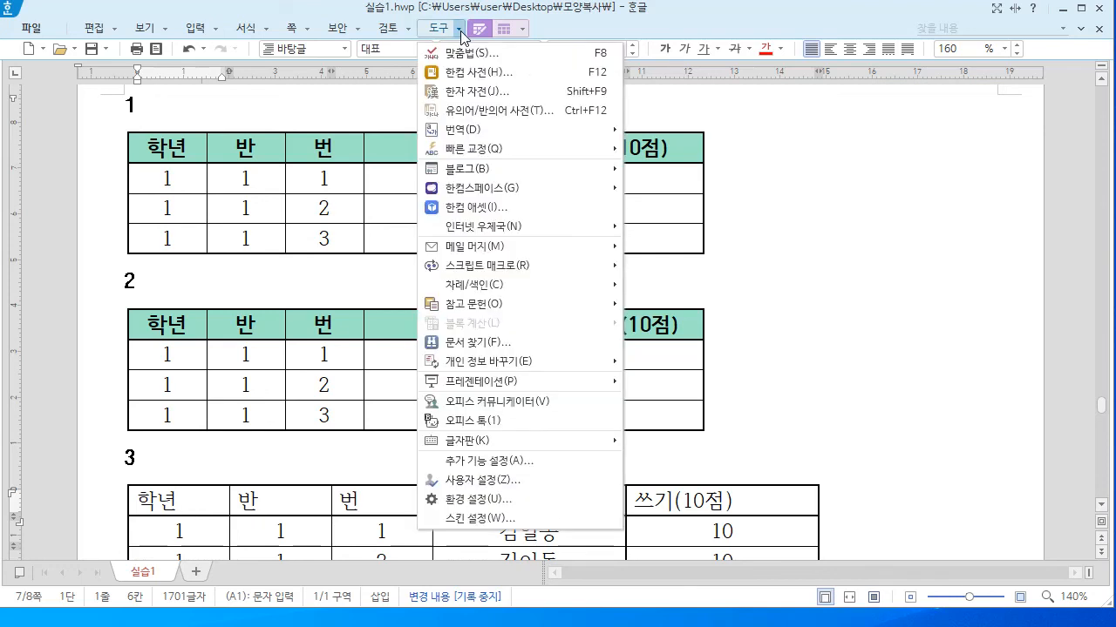
mouse_move(476, 271)
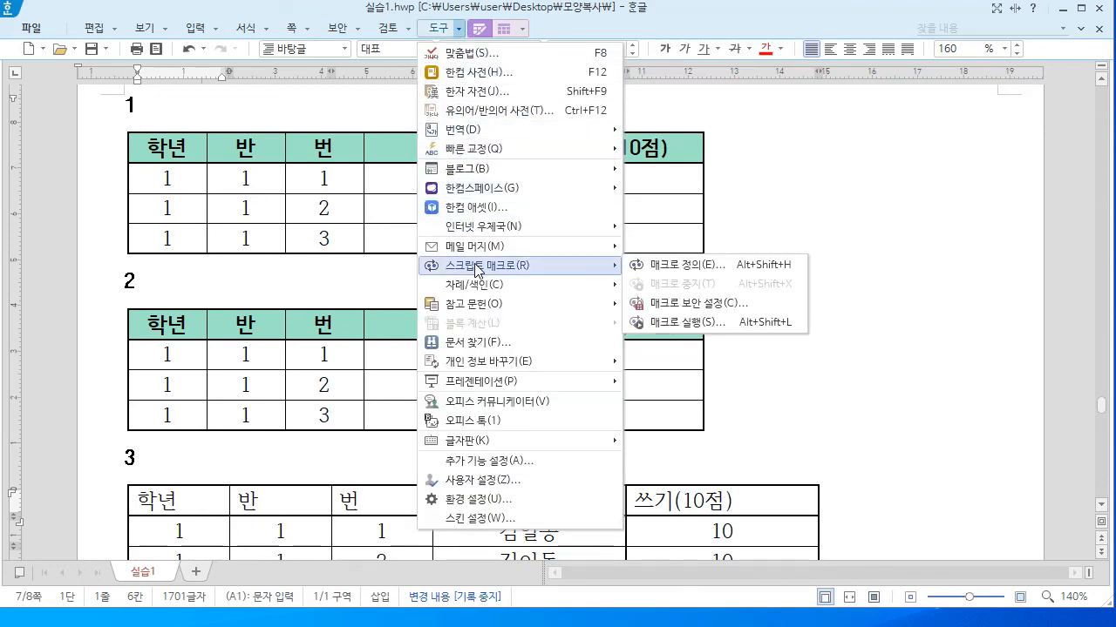
click(693, 326)
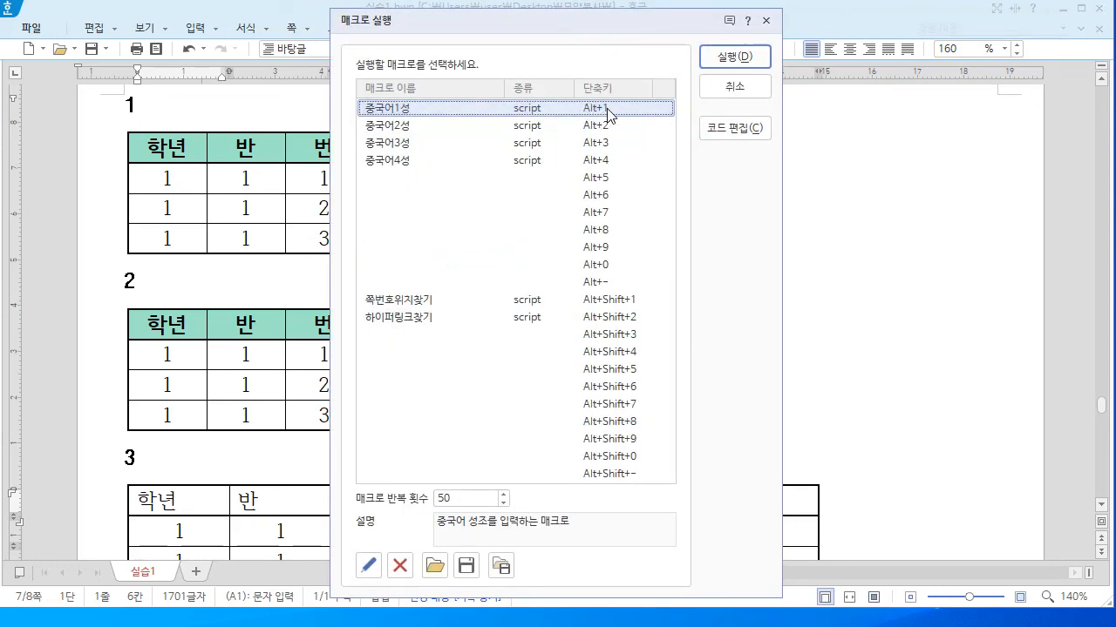
double_click(463, 499)
text(5)
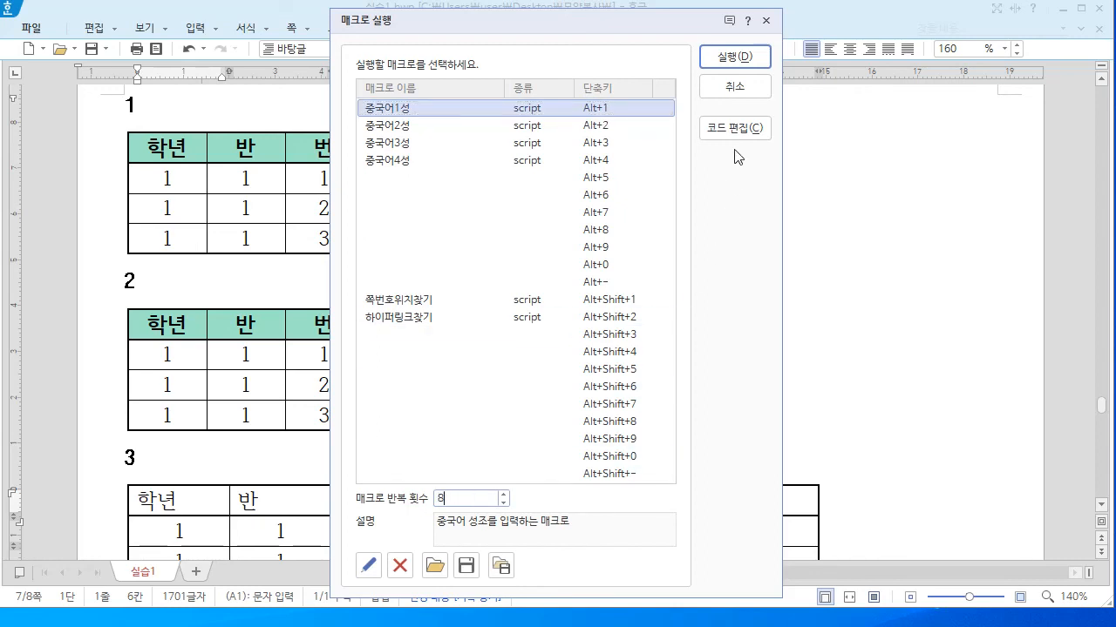
click(734, 55)
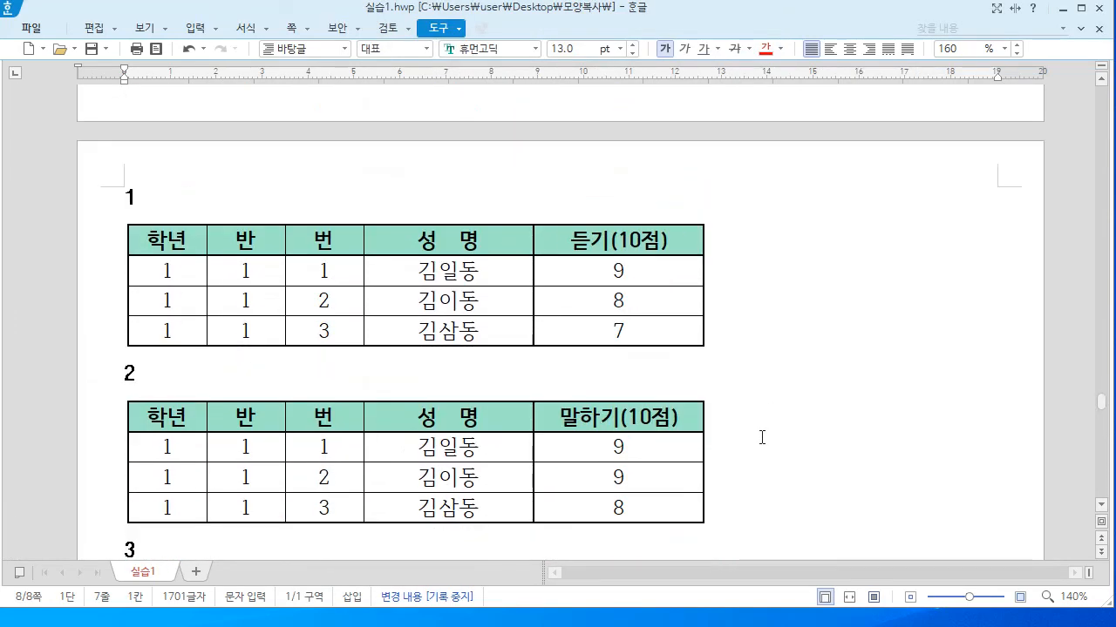